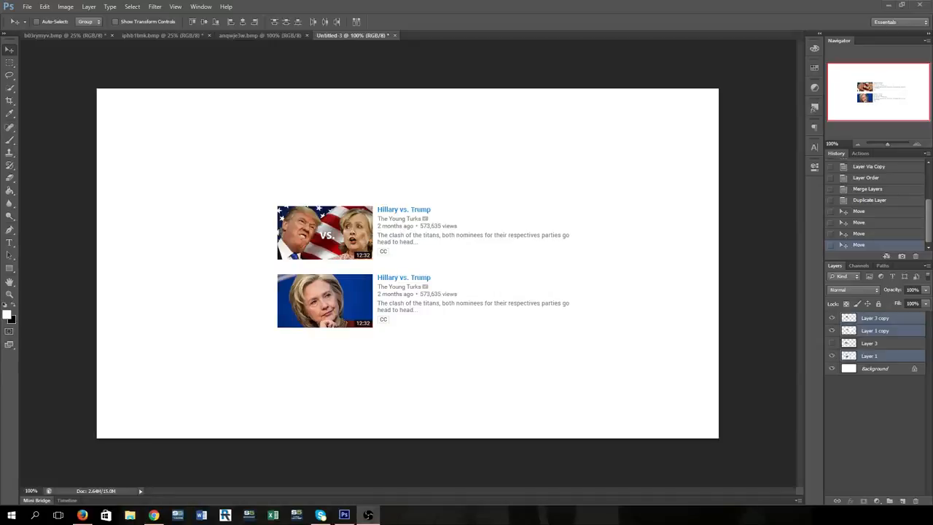
Step: Look through the two open portraits and the flag image, ending on the finished thumbnail comparison document
left_click(90, 36)
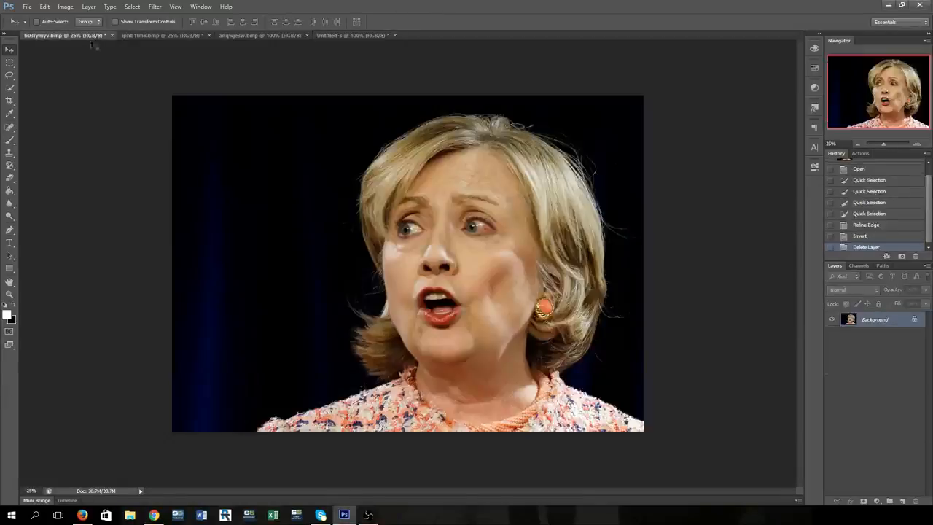
left_click(148, 35)
left_click(247, 34)
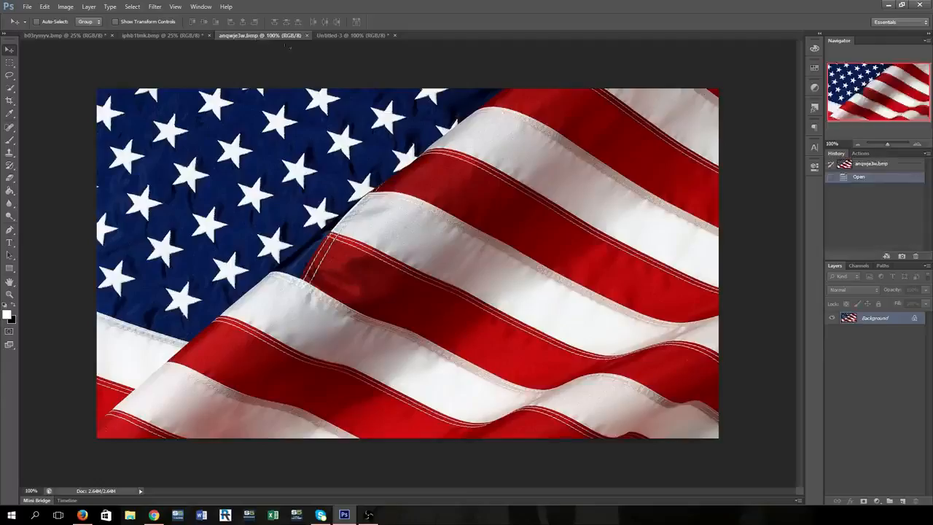
left_click(363, 36)
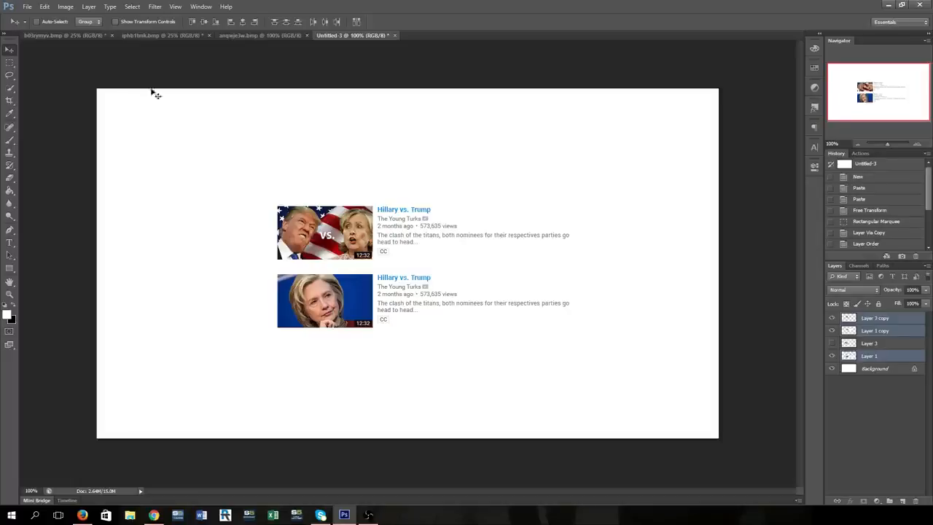
Step: Create a new 1280 × 720 pixel RGB document at 72 pixels/inch with a white background
left_click(26, 7)
left_click(33, 16)
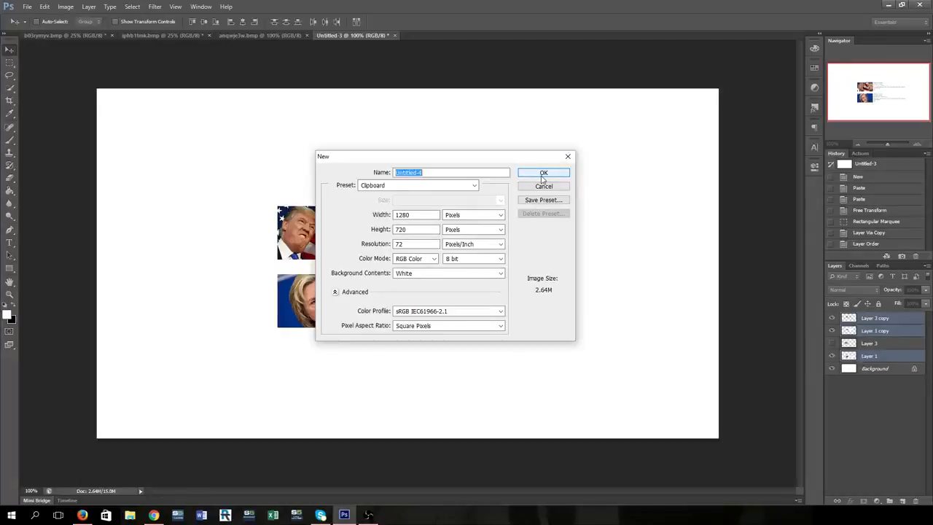
left_click(542, 175)
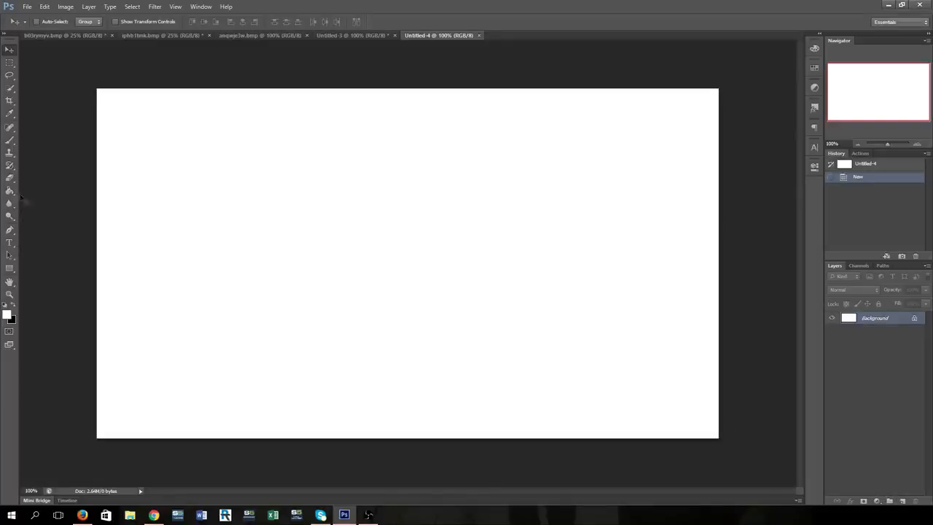
Step: Paint several freehand black test strokes across the blank canvas with the Brush tool at size 15
left_click(10, 140)
left_click(17, 307)
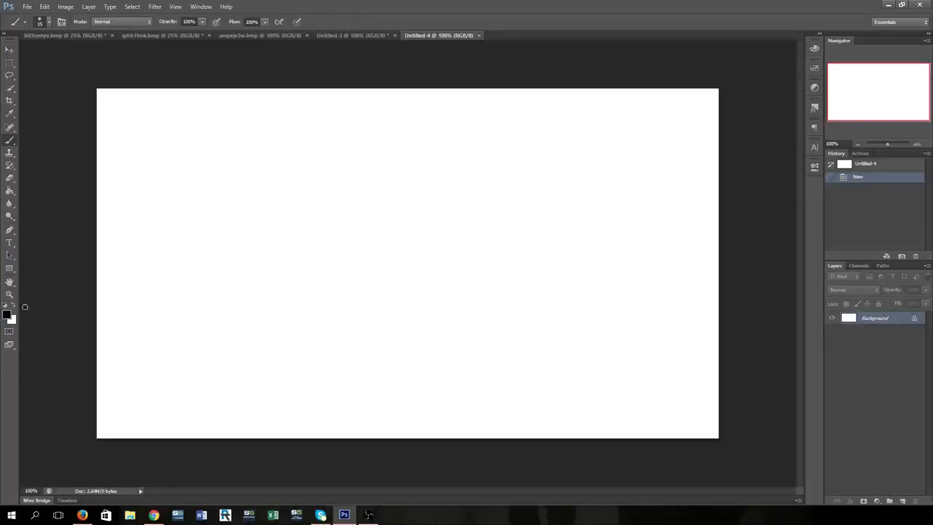
mouse_move(239, 230)
left_mouse_down()
mouse_move(312, 236)
mouse_move(273, 292)
mouse_move(427, 307)
left_mouse_up()
mouse_move(492, 192)
left_mouse_down()
mouse_move(458, 396)
mouse_move(503, 350)
left_mouse_up()
mouse_move(331, 166)
left_mouse_down()
mouse_move(413, 236)
mouse_move(415, 391)
left_mouse_up()
left_click_drag(420, 155, 437, 291)
left_click_drag(528, 330, 551, 350)
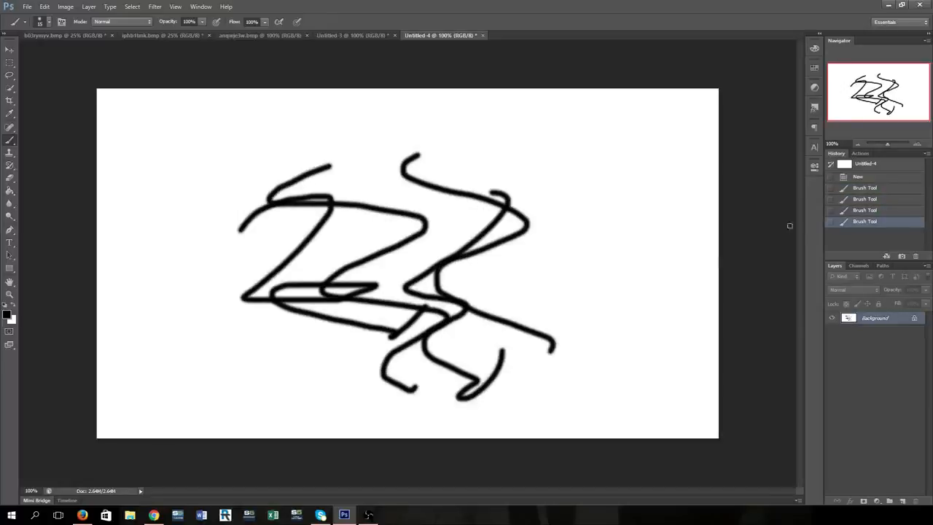
Step: Step back and forth through the history states of the brush strokes and revert the document to its initial snapshot
left_click(869, 210)
left_click(867, 188)
left_click(867, 178)
left_click(866, 199)
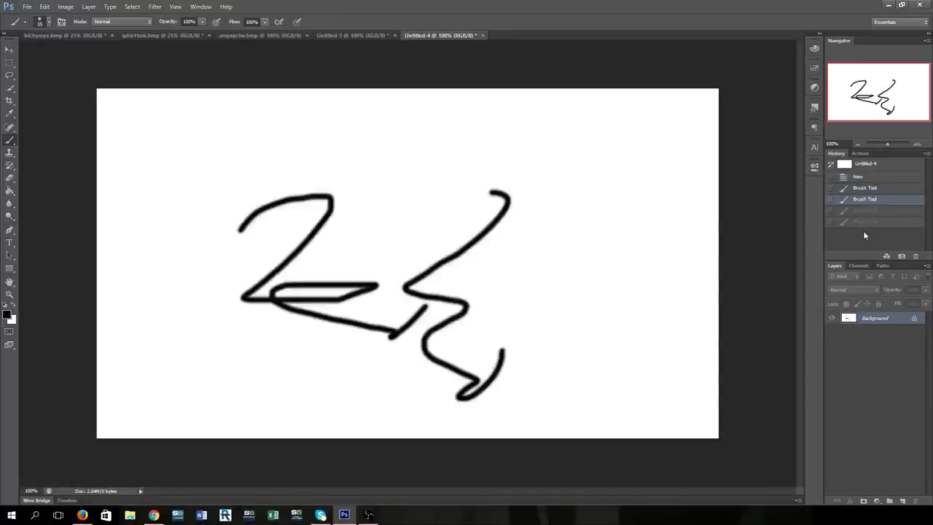
left_click(866, 221)
left_click(866, 199)
left_click(864, 178)
left_click(864, 165)
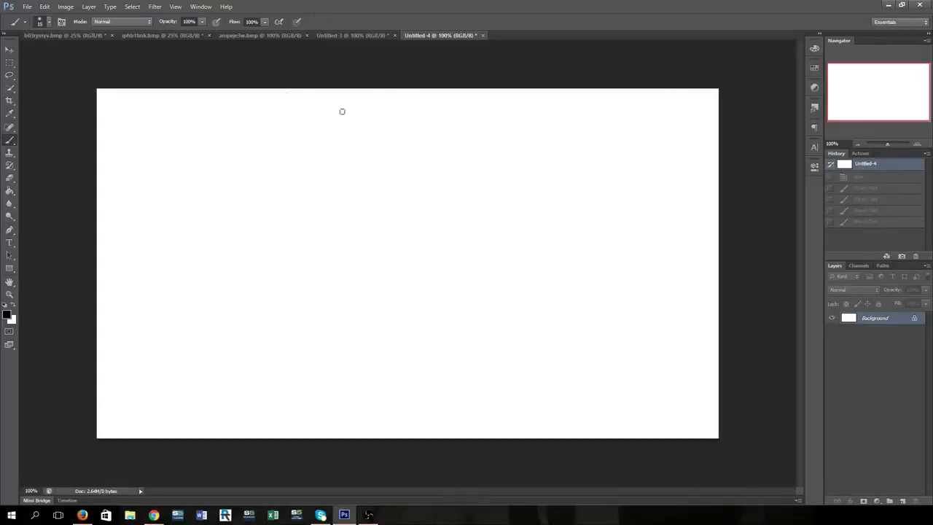
Step: Try the History panel in the collapsed dock and return it to the group with Actions
left_click(178, 9)
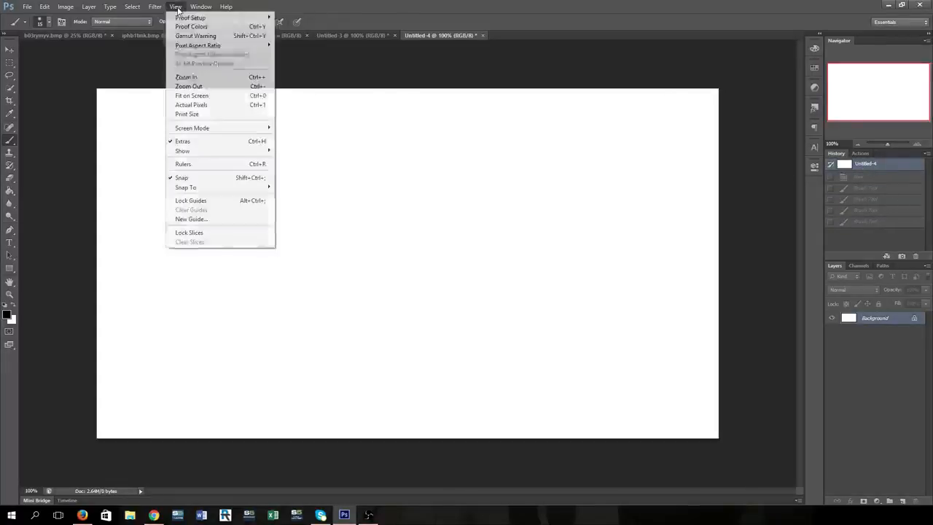
mouse_move(201, 7)
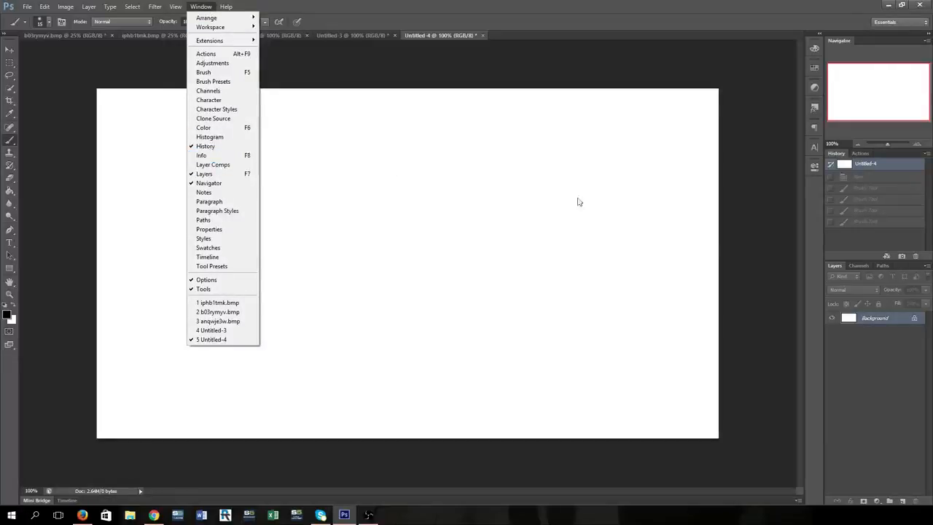
left_click_drag(839, 153, 813, 188)
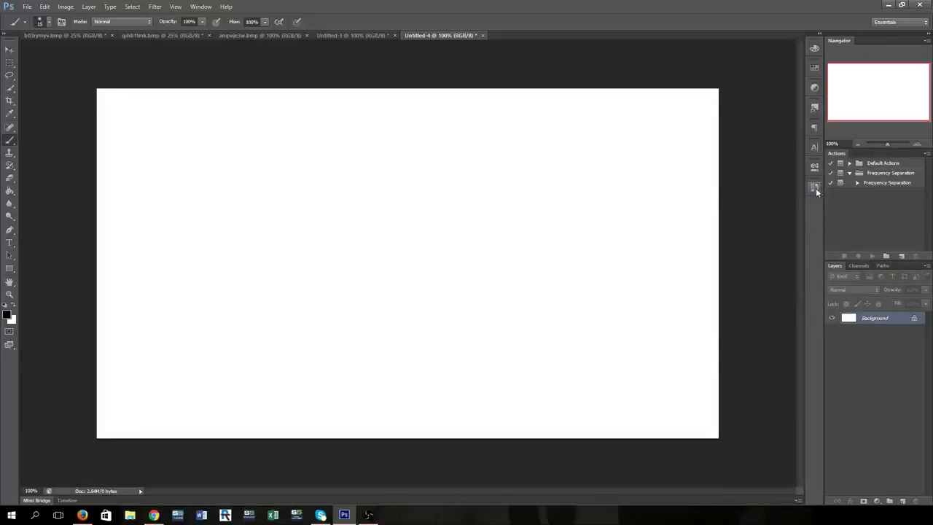
left_click(815, 187)
left_click_drag(716, 180, 856, 158)
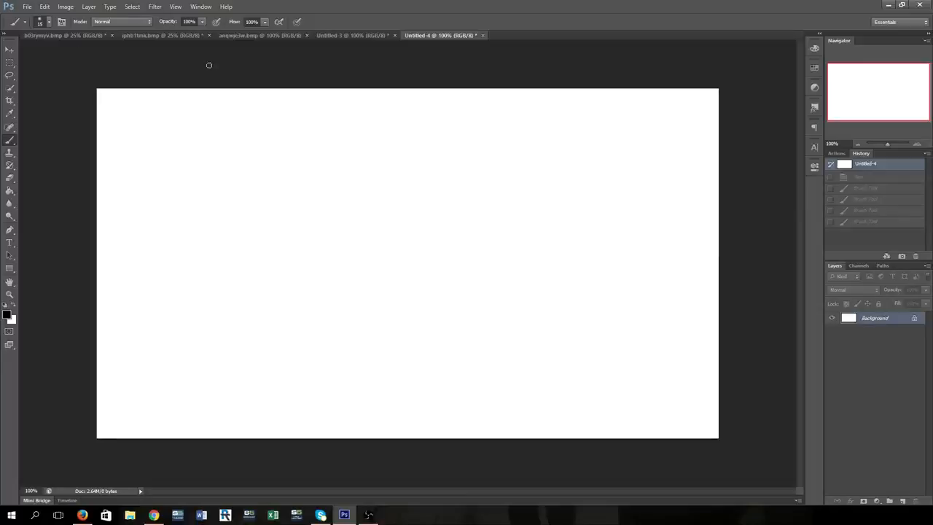
Step: Compare the backgrounds of the Hillary portrait and the Trump portrait
left_click(85, 35)
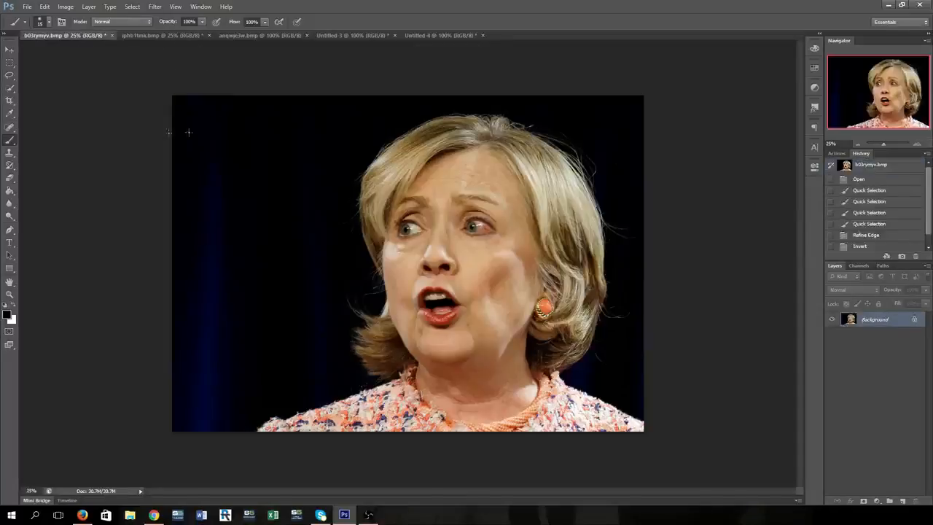
left_click(10, 62)
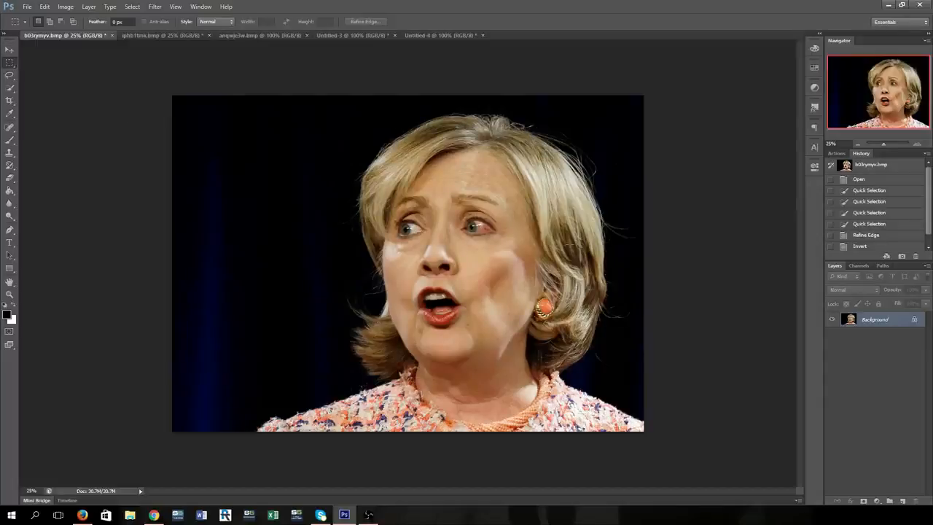
left_click(154, 34)
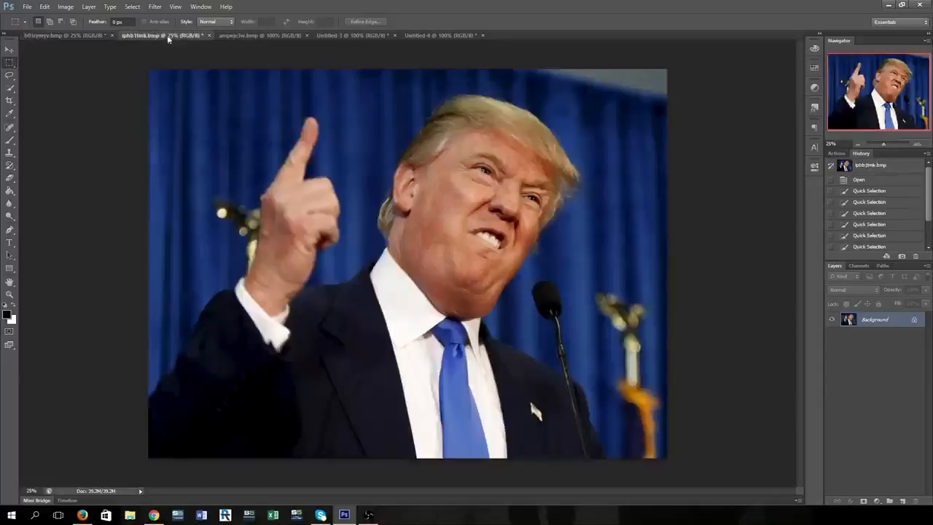
left_click(90, 35)
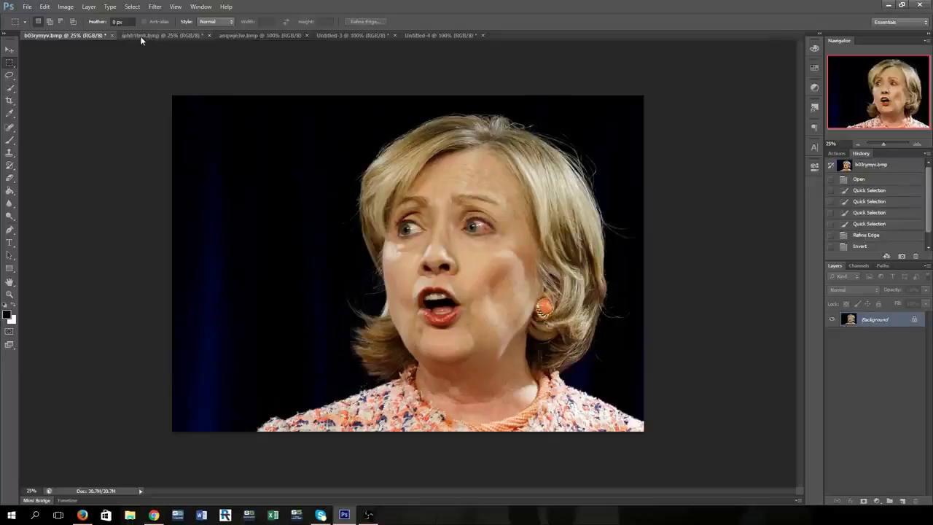
left_click(141, 33)
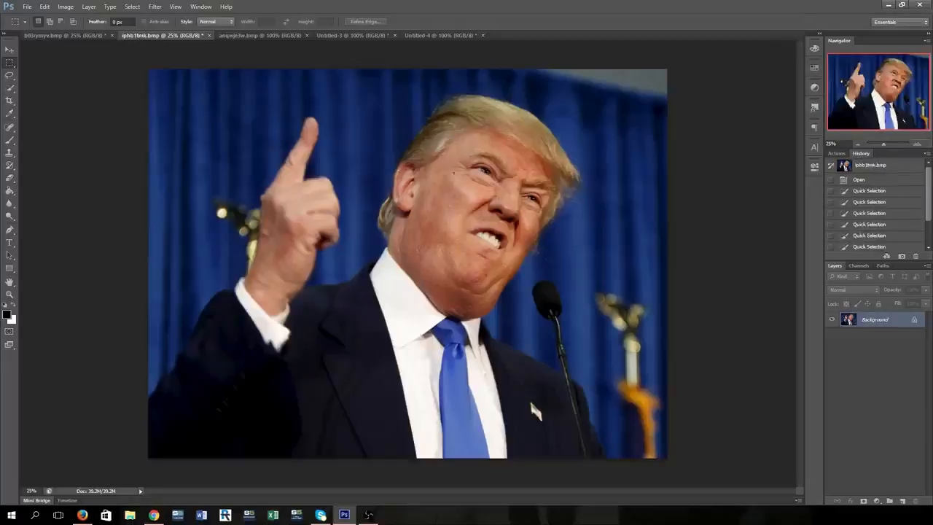
Step: Quick-select the whole dark background in b03rymyv.bmp around Hillary, and subtract the hair beside her neck from the selection
left_click(76, 36)
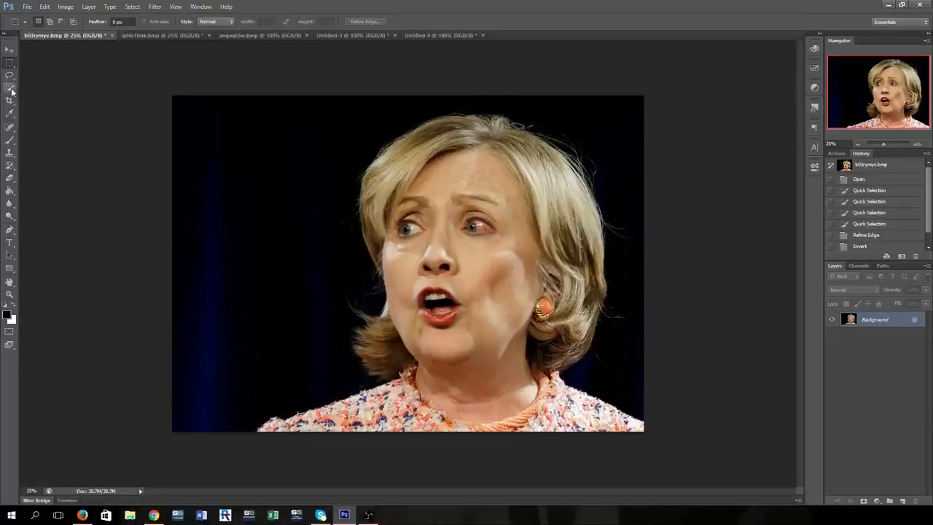
mouse_move(11, 90)
left_mouse_down()
mouse_move(49, 90)
mouse_move(12, 91)
mouse_move(49, 99)
left_mouse_up()
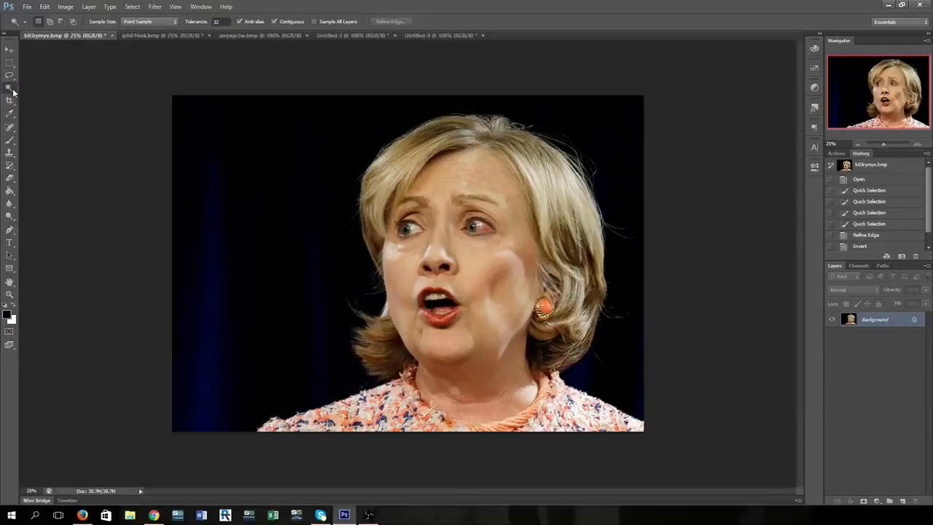
left_click_drag(13, 92, 42, 88)
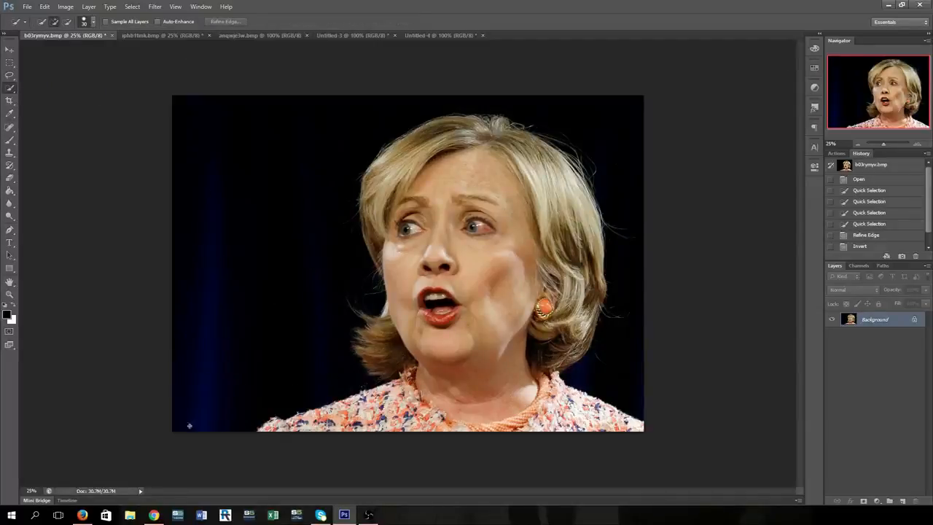
mouse_move(189, 406)
left_mouse_down()
mouse_move(202, 384)
mouse_move(299, 366)
mouse_move(308, 341)
mouse_move(296, 317)
mouse_move(299, 281)
left_mouse_up()
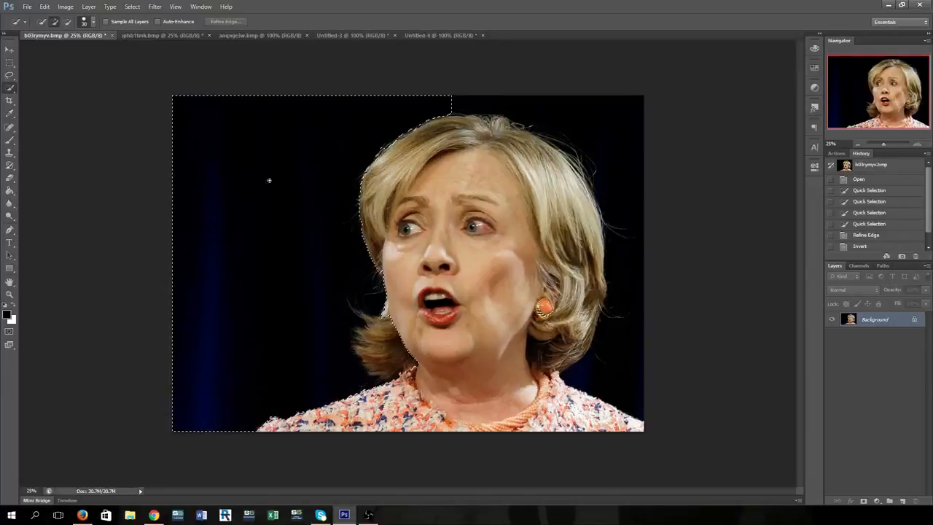
left_click(489, 100)
left_click(521, 96)
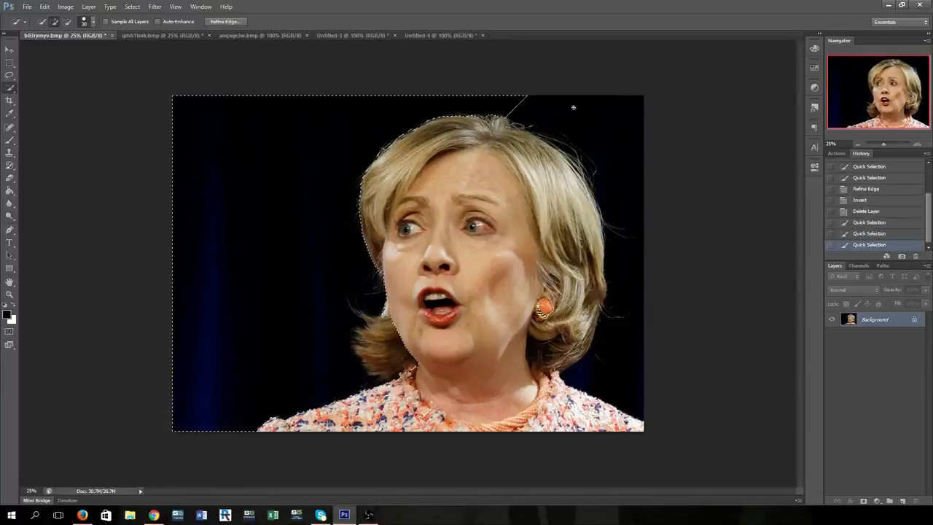
left_click(574, 107)
left_click(619, 175)
left_click(625, 354)
left_click(624, 398)
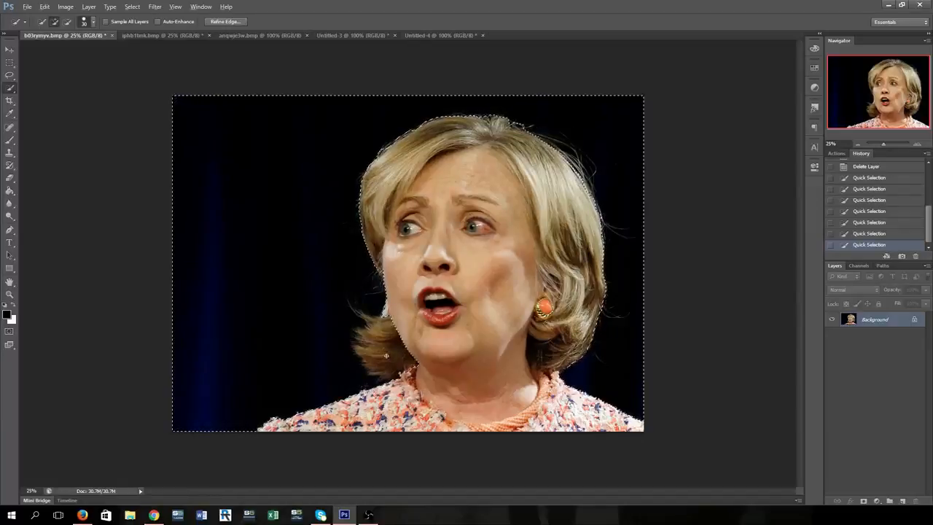
key("alt")
left_click(387, 355, "alt")
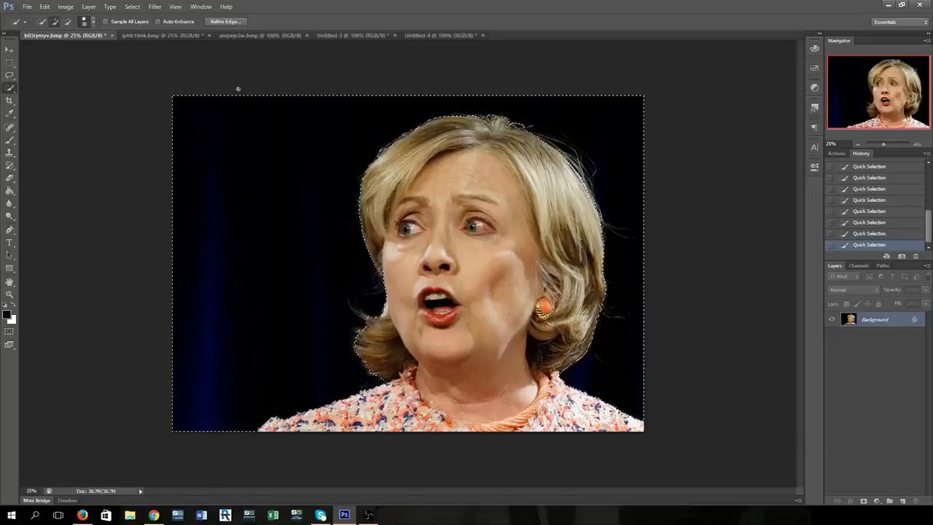
Step: Set Refine Edge to Smart Radius, radius 2.3 px, smooth 14 and feather 1.6 px, with output to New Layer with Layer Mask
left_click(133, 7)
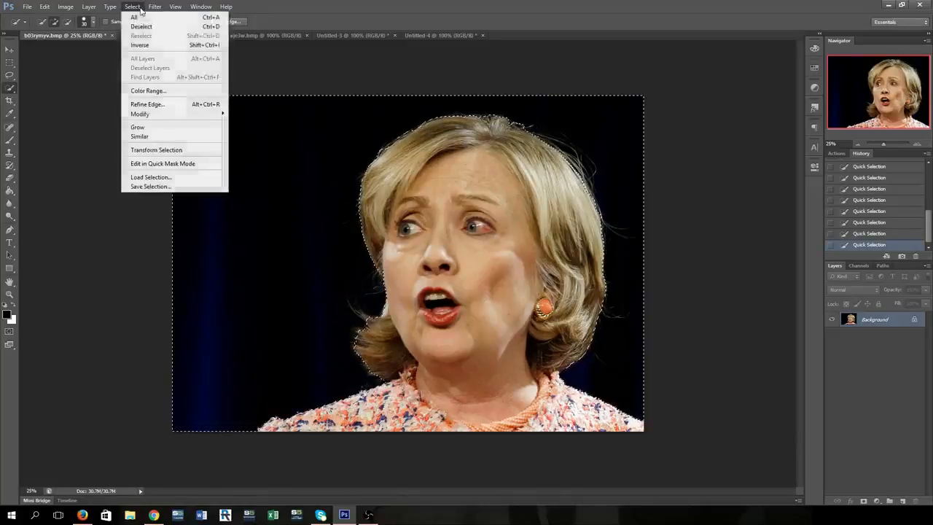
left_click(142, 107)
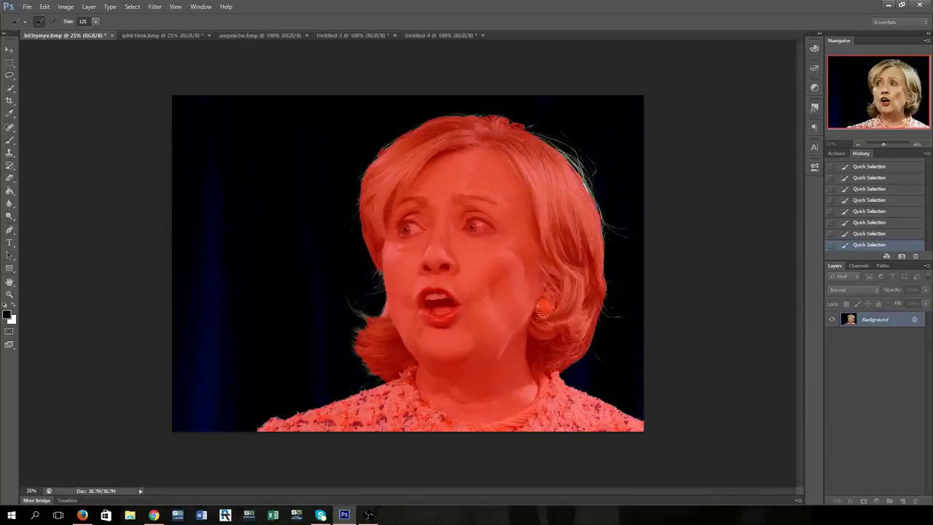
left_click_drag(366, 174, 215, 113)
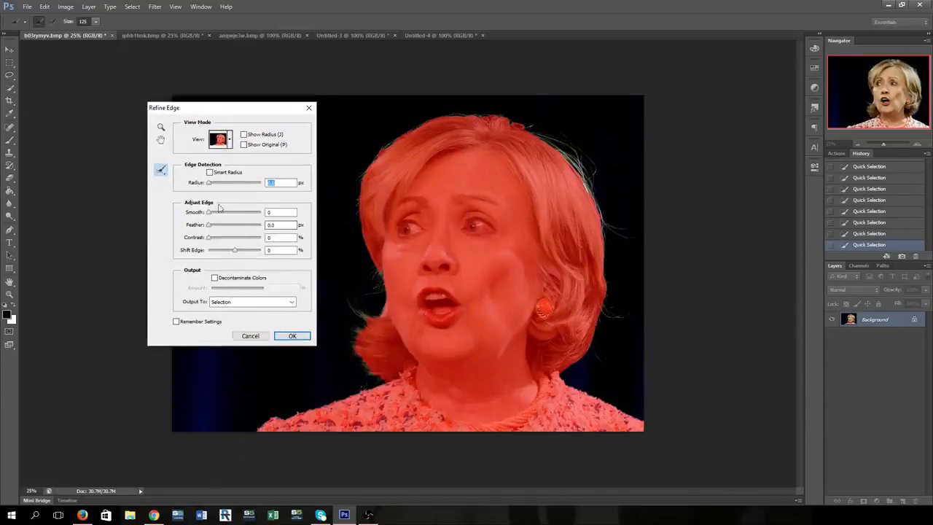
left_click(231, 140)
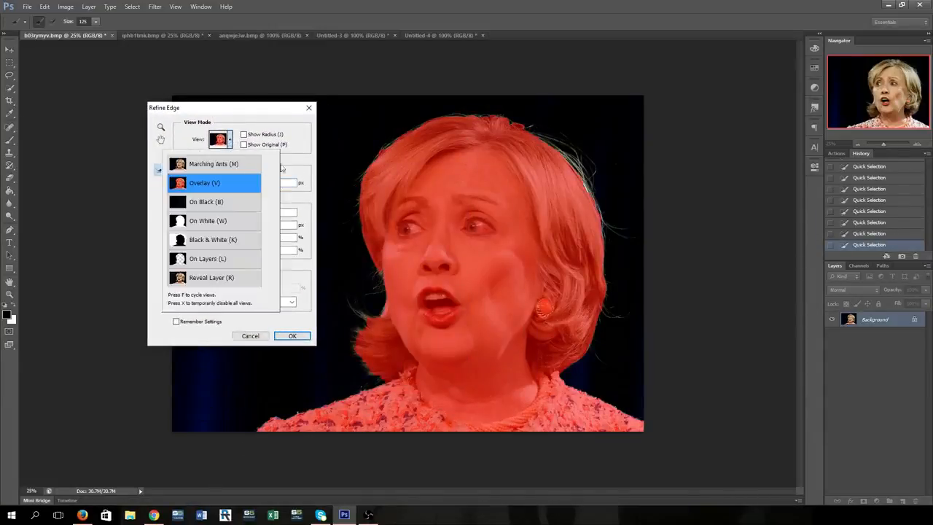
left_click(275, 124)
left_click_drag(282, 108, 269, 83)
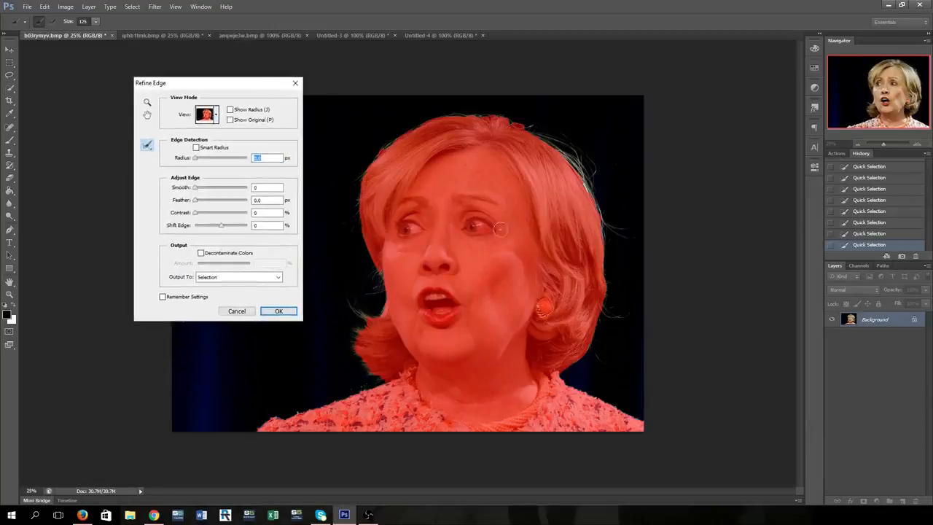
left_click(196, 147)
left_click(202, 159)
left_click(198, 189)
left_click_drag(199, 191, 201, 204)
left_click(226, 278)
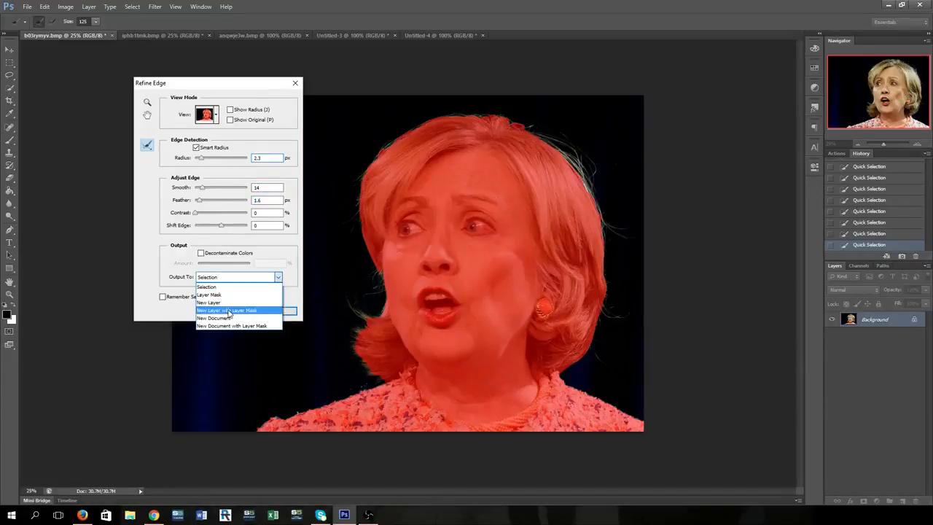
left_click(234, 312)
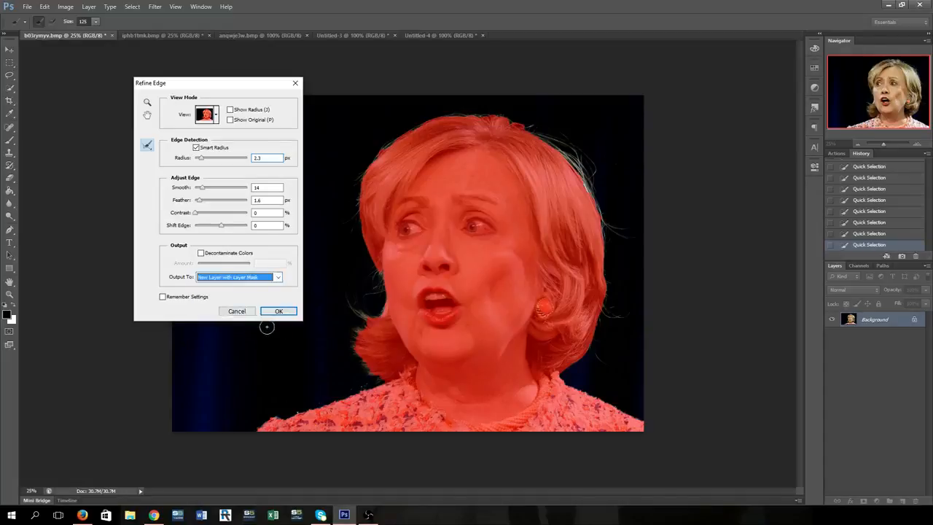
Step: Brush the Refine Radius tool along the edges of Hillary's hair and shoulder to pick up the stray strands
left_click_drag(224, 88, 174, 111)
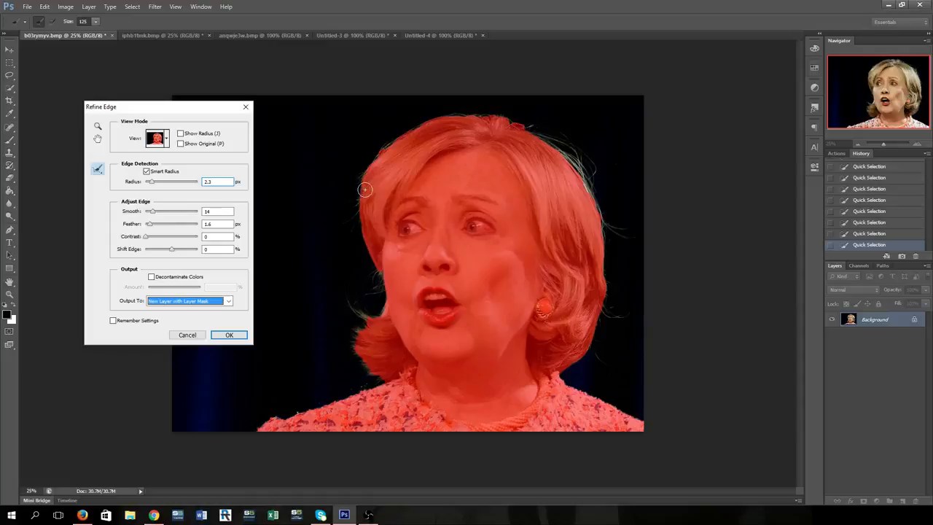
mouse_move(365, 189)
left_mouse_down()
mouse_move(369, 174)
mouse_move(359, 183)
mouse_move(361, 210)
mouse_move(383, 286)
mouse_move(371, 331)
mouse_move(358, 310)
mouse_move(375, 373)
mouse_move(268, 426)
left_mouse_up()
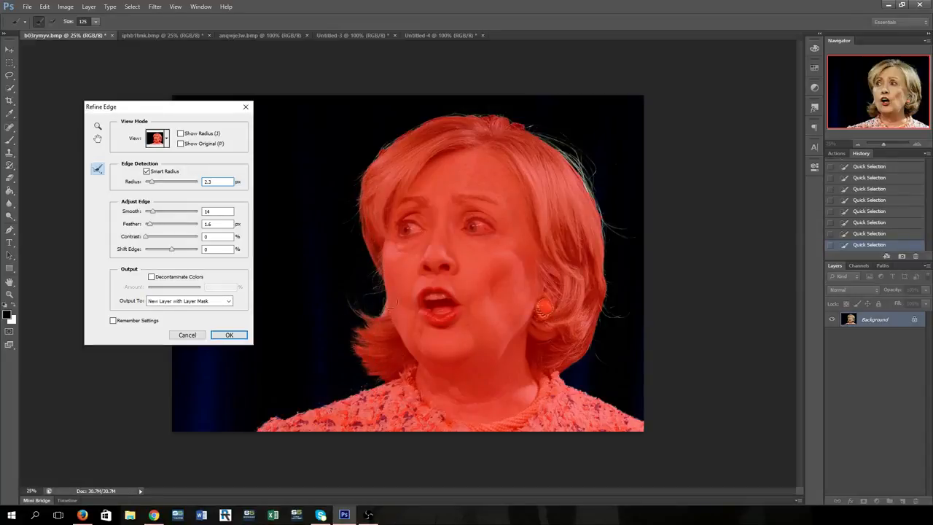
mouse_move(381, 158)
left_mouse_down()
mouse_move(442, 121)
mouse_move(472, 119)
mouse_move(535, 130)
mouse_move(583, 171)
mouse_move(610, 227)
mouse_move(612, 317)
mouse_move(592, 337)
mouse_move(590, 357)
mouse_move(569, 366)
mouse_move(577, 371)
mouse_move(587, 357)
left_mouse_up()
mouse_move(579, 177)
left_mouse_down()
mouse_move(540, 150)
mouse_move(583, 172)
left_mouse_up()
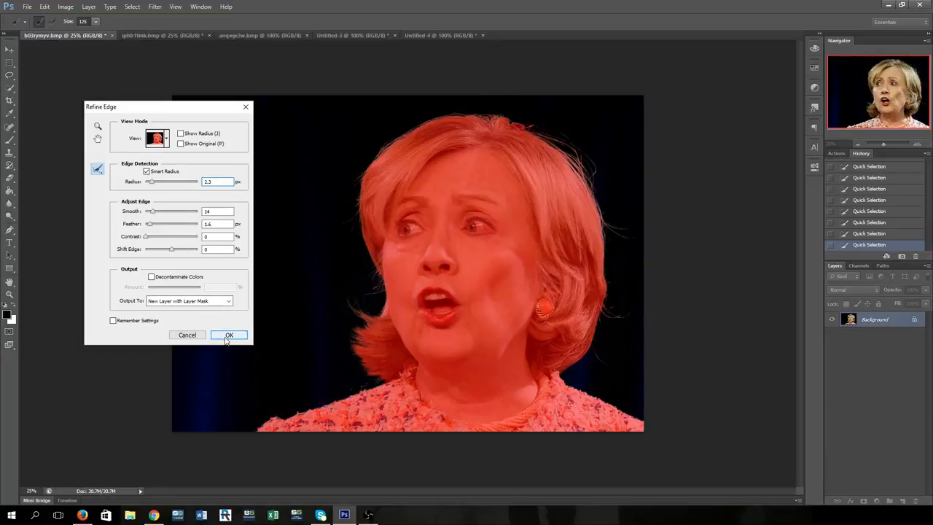
Step: Apply the Refine Edge result and invert the new layer's mask so Hillary is kept instead of the background
left_click(226, 337)
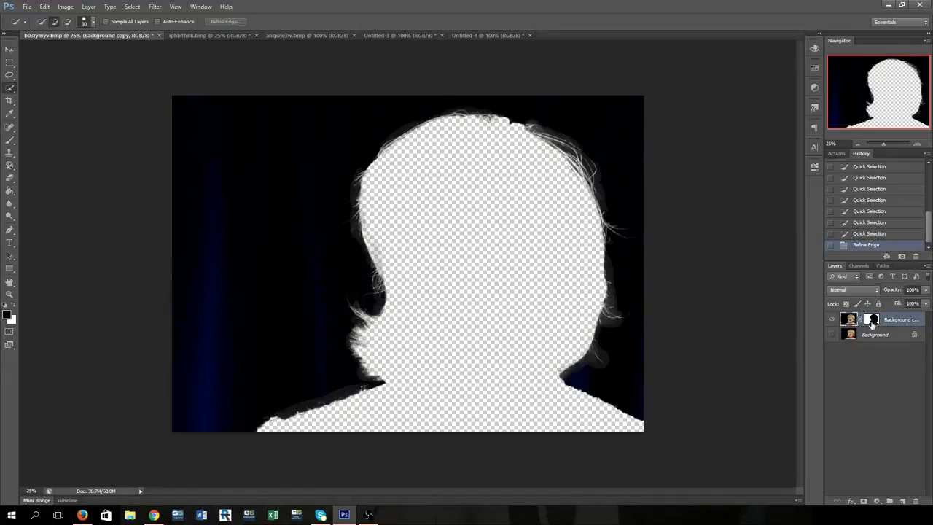
left_click(872, 321)
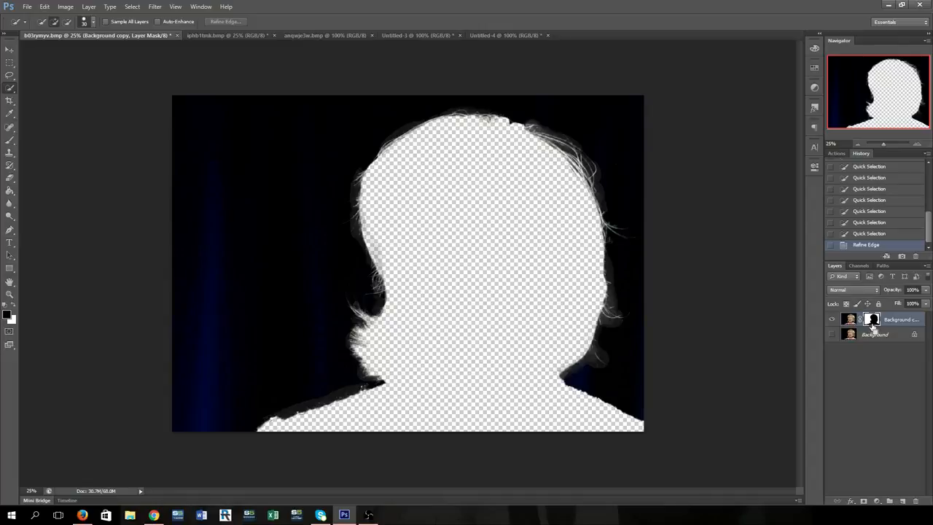
key("ctrl+i")
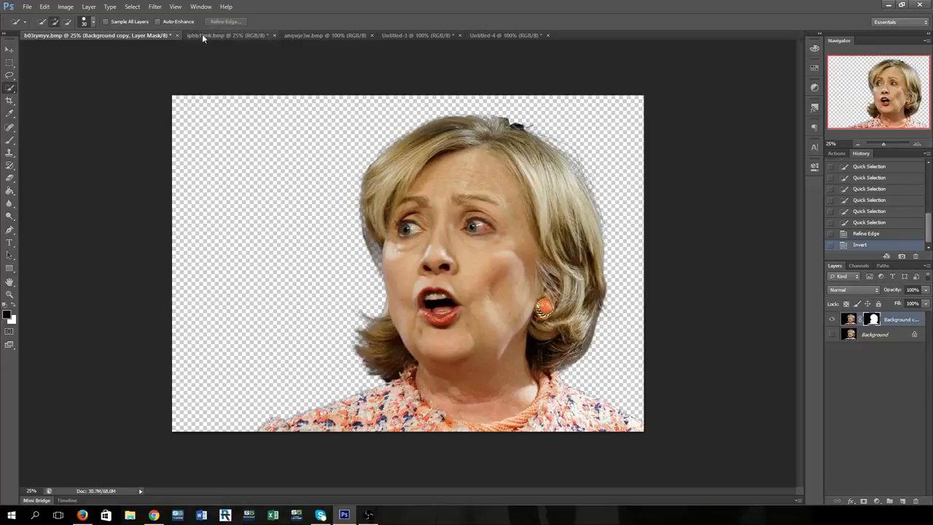
Step: In iphb1tmk.bmp, quick-select the whole background around Trump, and subtract the raised hand and the jacket shoulder from the selection
left_click(226, 35)
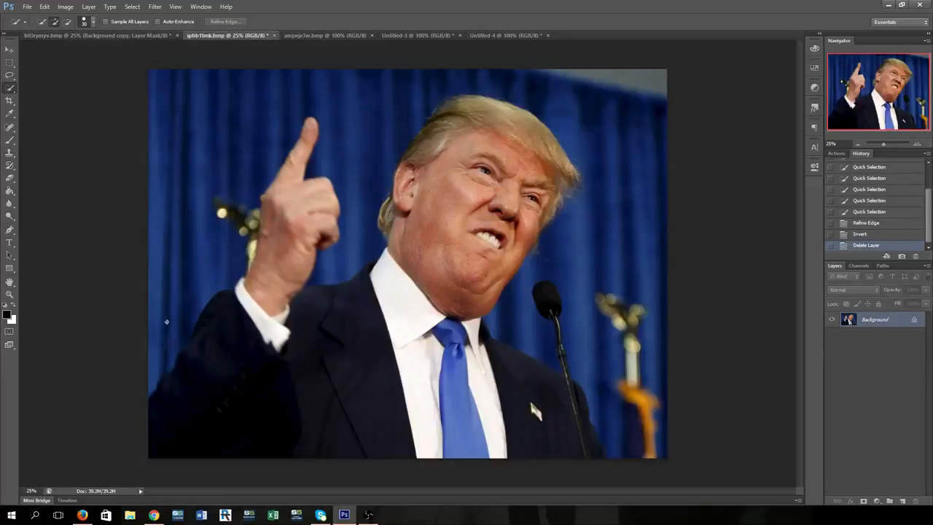
mouse_move(166, 322)
left_mouse_down()
mouse_move(220, 162)
mouse_move(273, 109)
mouse_move(345, 84)
mouse_move(362, 188)
left_mouse_up()
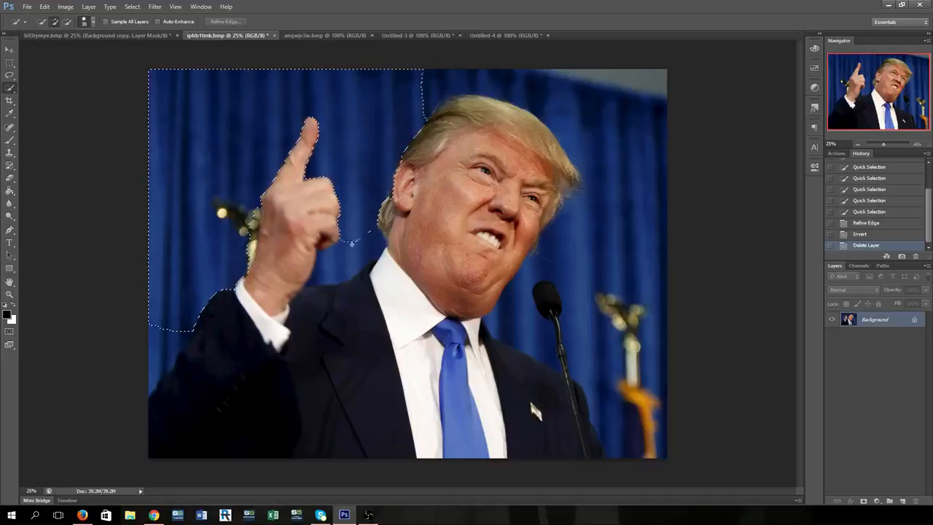
mouse_move(352, 243)
left_mouse_down()
mouse_move(343, 274)
mouse_move(430, 102)
mouse_move(561, 86)
mouse_move(621, 198)
mouse_move(597, 219)
mouse_move(616, 332)
left_mouse_up()
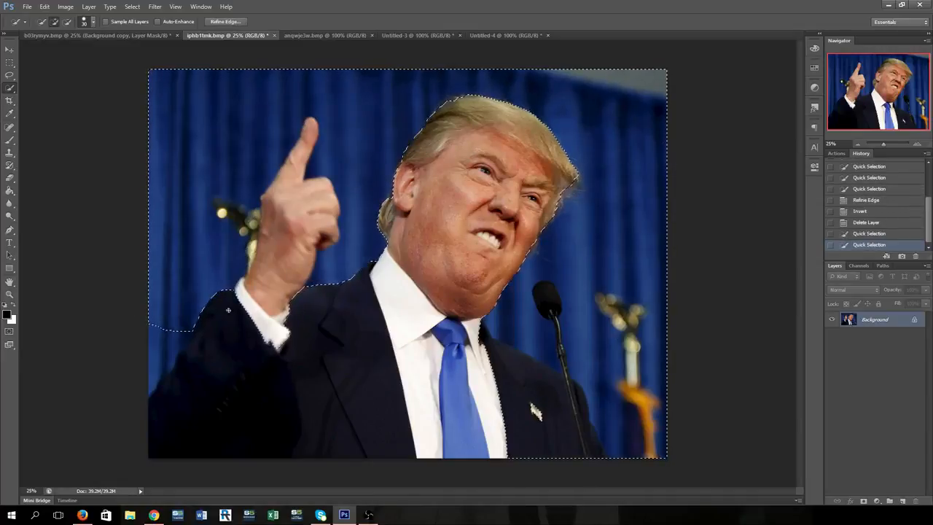
key("alt")
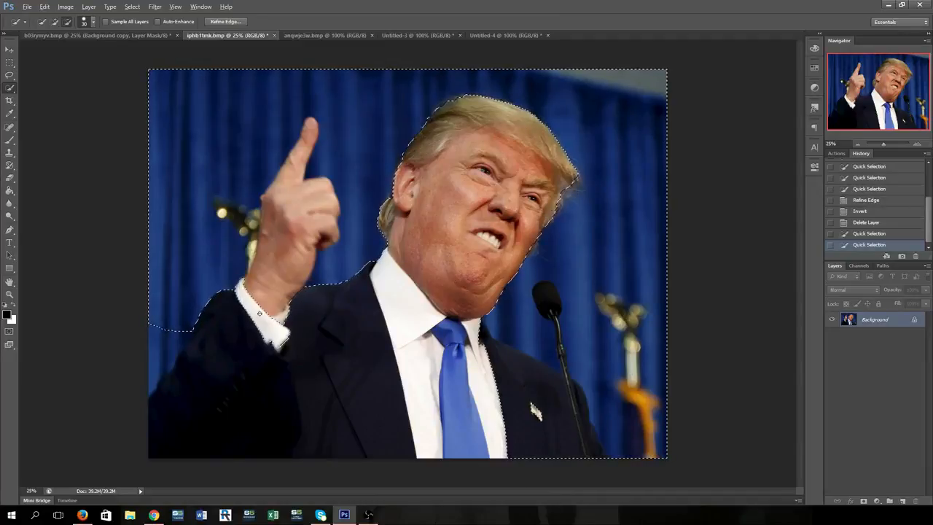
mouse_move(283, 289)
left_mouse_down()
mouse_move(304, 245)
mouse_move(296, 162)
mouse_move(309, 135)
left_mouse_up()
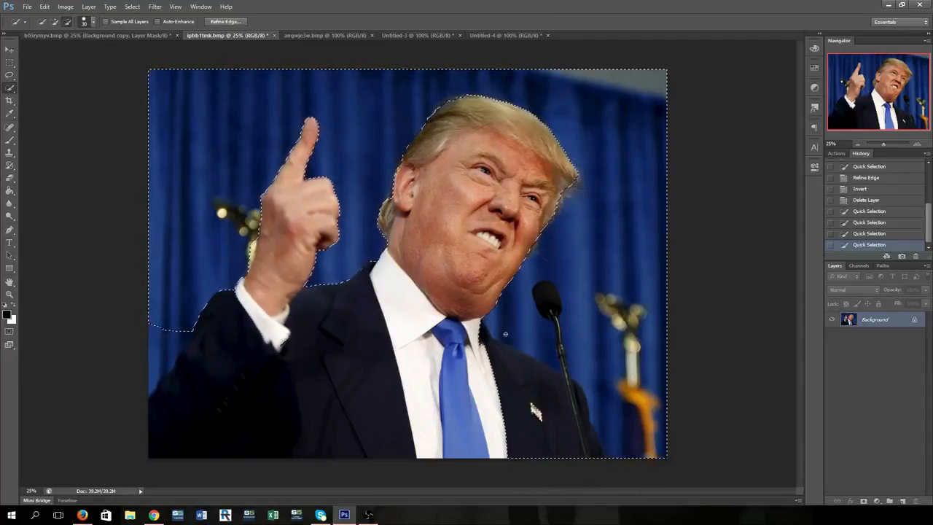
mouse_move(507, 355)
left_mouse_down()
mouse_move(516, 354)
mouse_move(560, 423)
left_mouse_up()
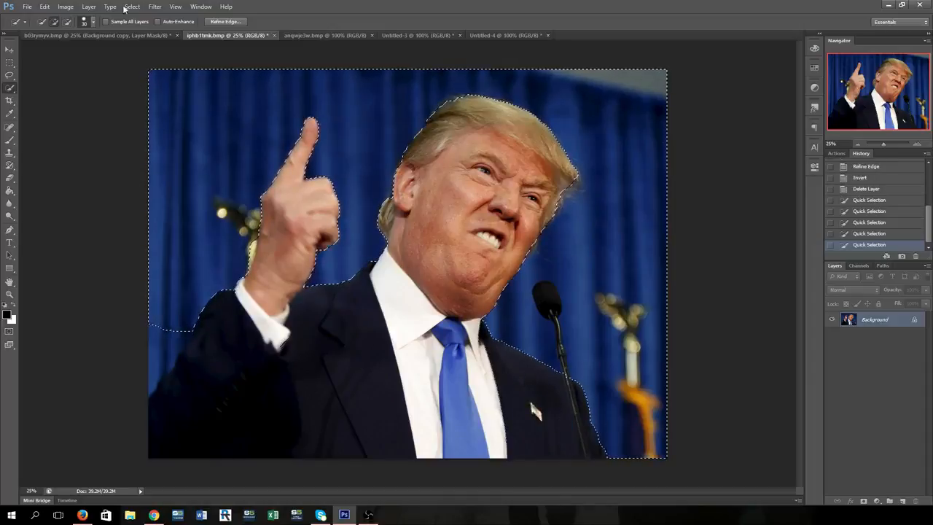
Step: Set Refine Edge to Smart Radius, radius 2.1 px, smooth 7 and feather 1.0 px, with output to New Layer with Layer Mask
left_click(132, 7)
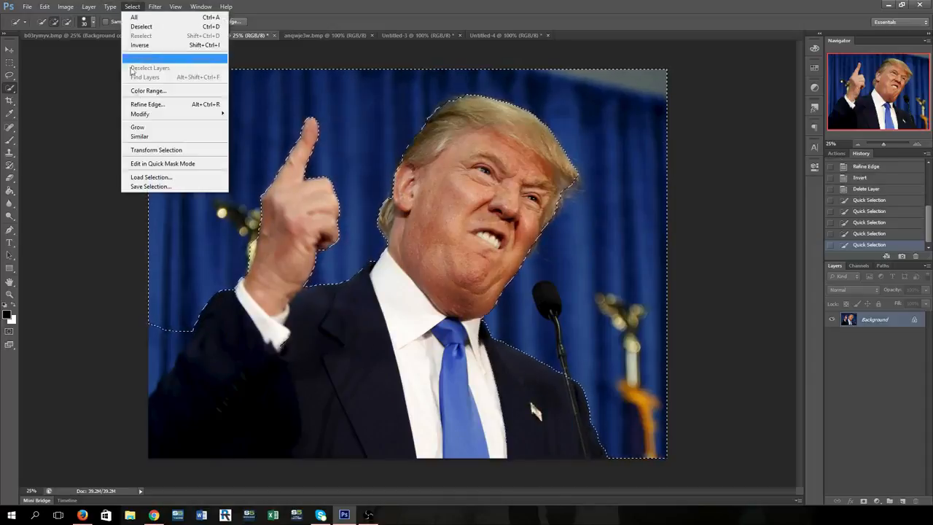
left_click(151, 106)
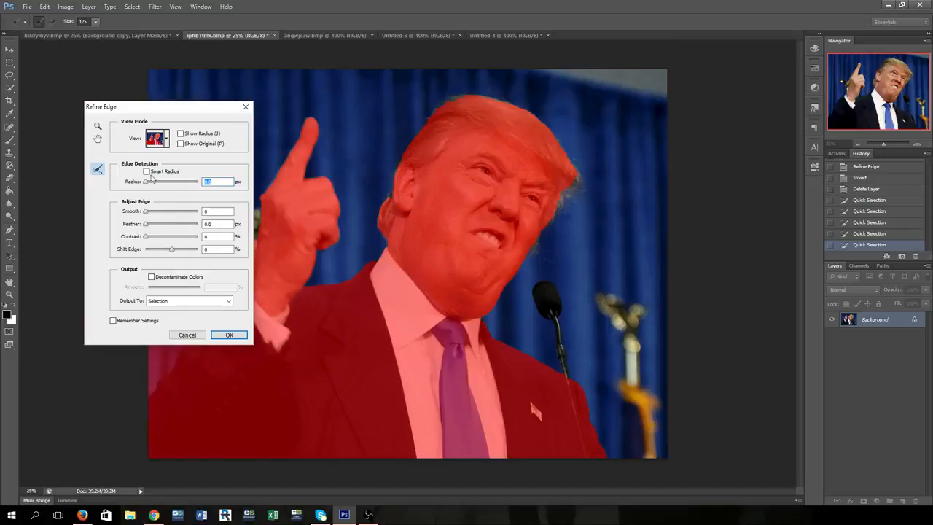
left_click_drag(147, 183, 151, 182)
left_click(148, 211)
type("7")
left_click(146, 171)
left_click_drag(145, 228, 150, 229)
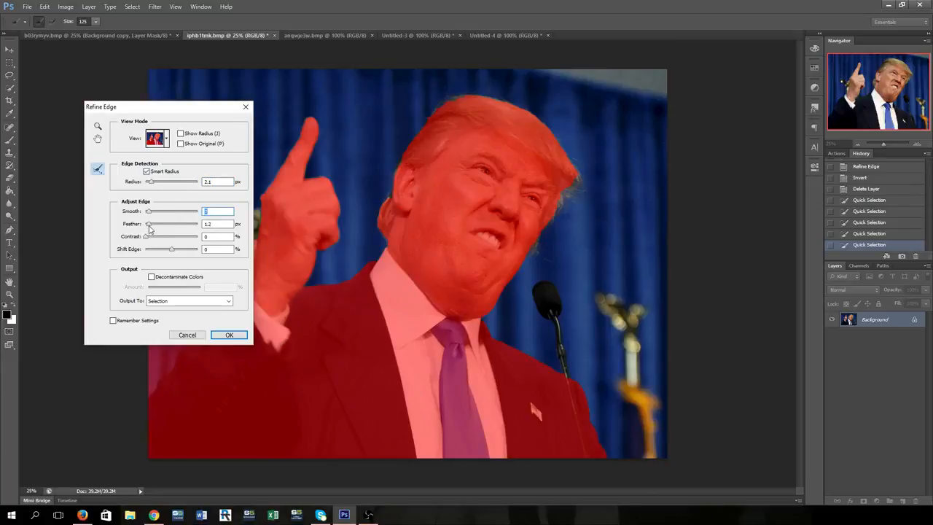
left_click(151, 305)
left_click(152, 333)
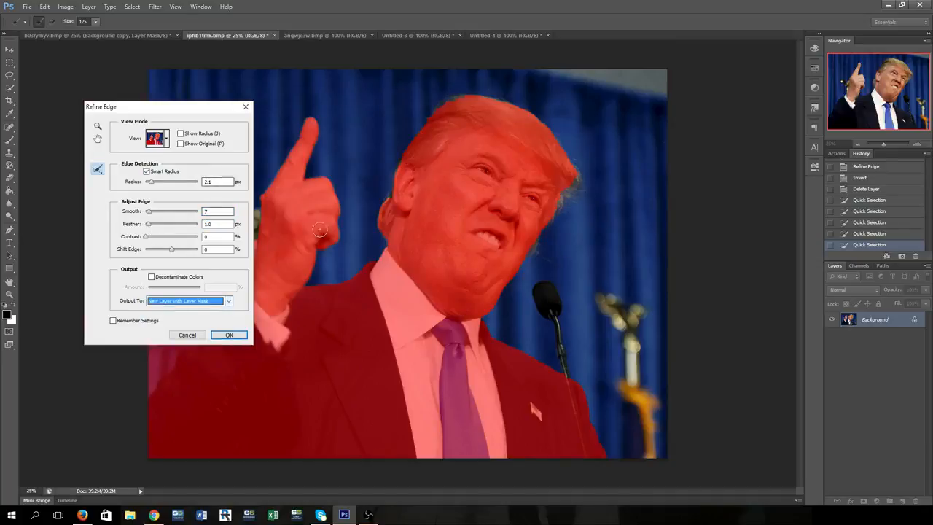
Step: Brush the Refine Radius tool along Trump's hair, the side of his face and the outer edge of the raised sleeve
left_click_drag(197, 107, 157, 94)
mouse_move(389, 198)
left_mouse_down()
mouse_move(425, 138)
mouse_move(466, 99)
mouse_move(527, 111)
mouse_move(572, 173)
left_mouse_up()
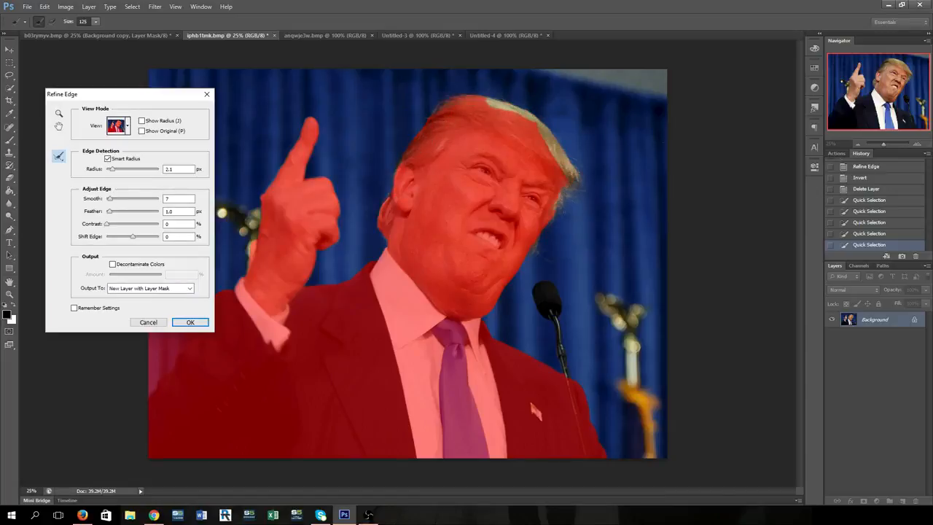
left_click_drag(549, 216, 534, 231)
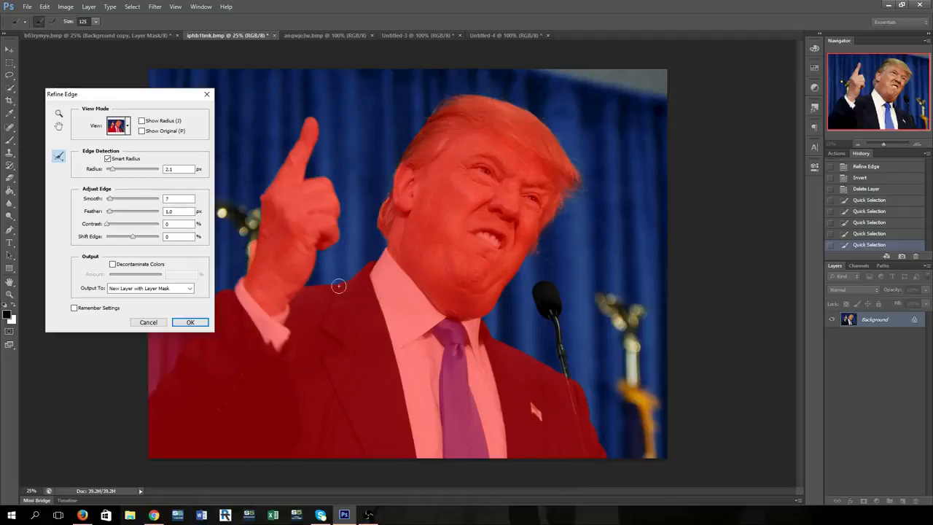
left_click_drag(131, 98, 456, 98)
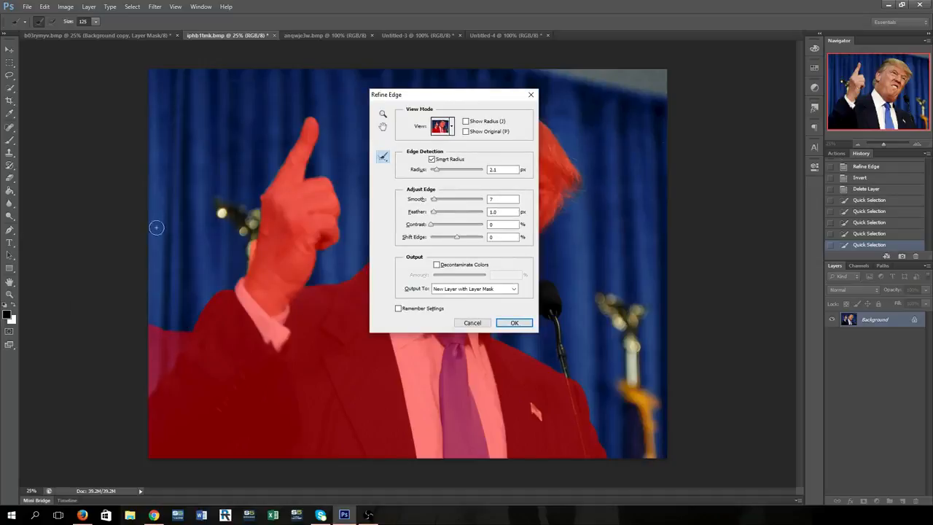
mouse_move(167, 322)
left_mouse_down()
mouse_move(154, 351)
mouse_move(164, 345)
mouse_move(147, 369)
mouse_move(183, 330)
mouse_move(149, 372)
mouse_move(186, 331)
mouse_move(163, 331)
mouse_move(185, 320)
mouse_move(141, 385)
mouse_move(120, 366)
mouse_move(127, 341)
mouse_move(138, 360)
mouse_move(176, 323)
mouse_move(180, 345)
mouse_move(175, 339)
mouse_move(165, 377)
mouse_move(131, 399)
mouse_move(181, 387)
mouse_move(190, 345)
mouse_move(143, 372)
mouse_move(158, 326)
mouse_move(195, 454)
mouse_move(175, 350)
mouse_move(186, 337)
mouse_move(166, 356)
mouse_move(188, 333)
mouse_move(96, 419)
mouse_move(115, 420)
mouse_move(204, 291)
mouse_move(191, 330)
mouse_move(131, 379)
mouse_move(195, 312)
mouse_move(176, 339)
left_mouse_up()
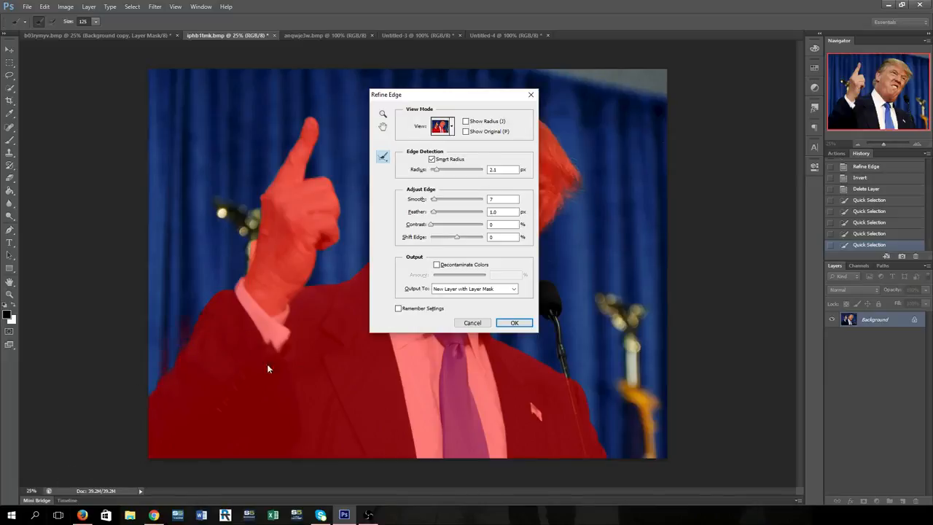
left_click(514, 323)
mouse_move(454, 97)
left_mouse_down()
mouse_move(845, 202)
mouse_move(709, 160)
left_mouse_up()
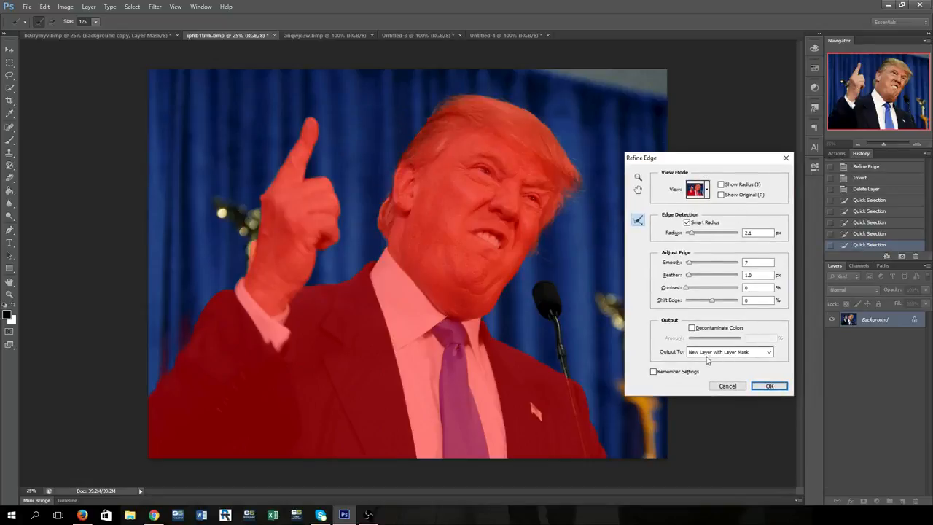
Step: Apply the Refine Edge result and invert the new layer's mask so Trump is kept instead of the background
left_click(765, 386)
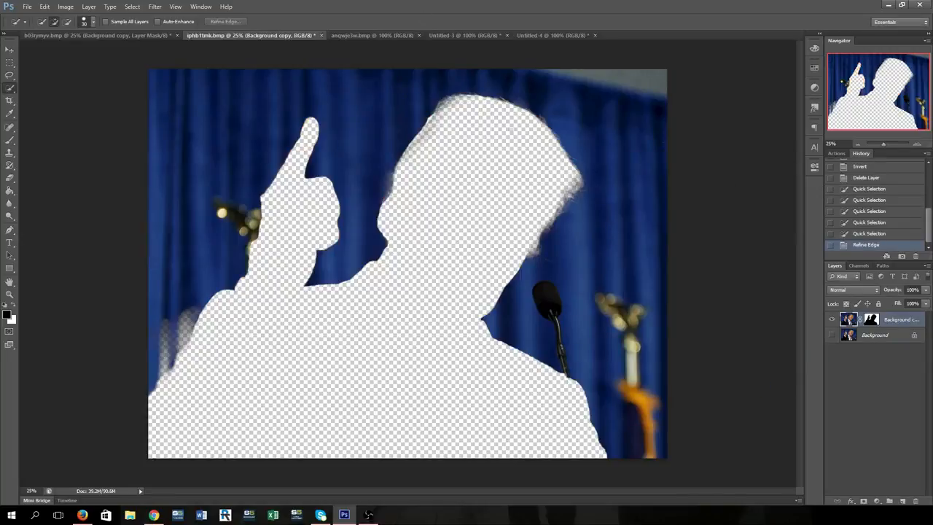
left_click(875, 321)
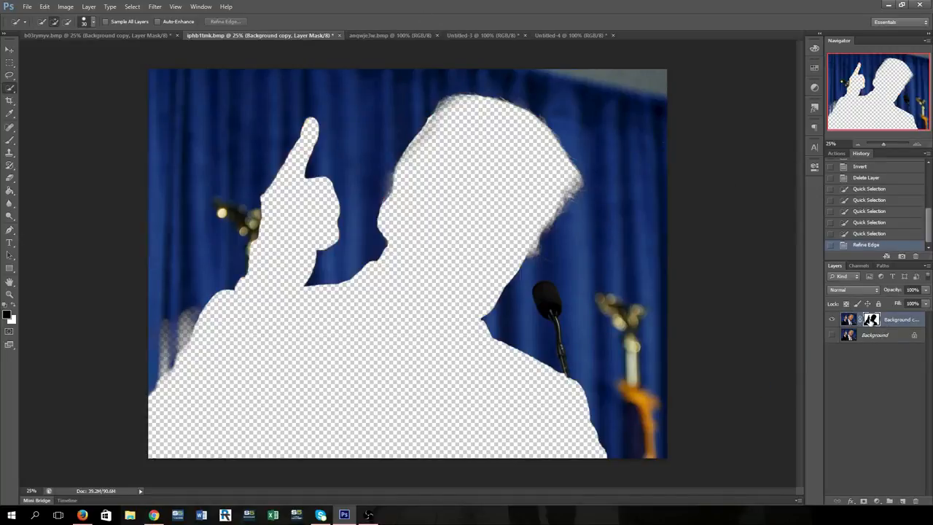
key("ctrl+i")
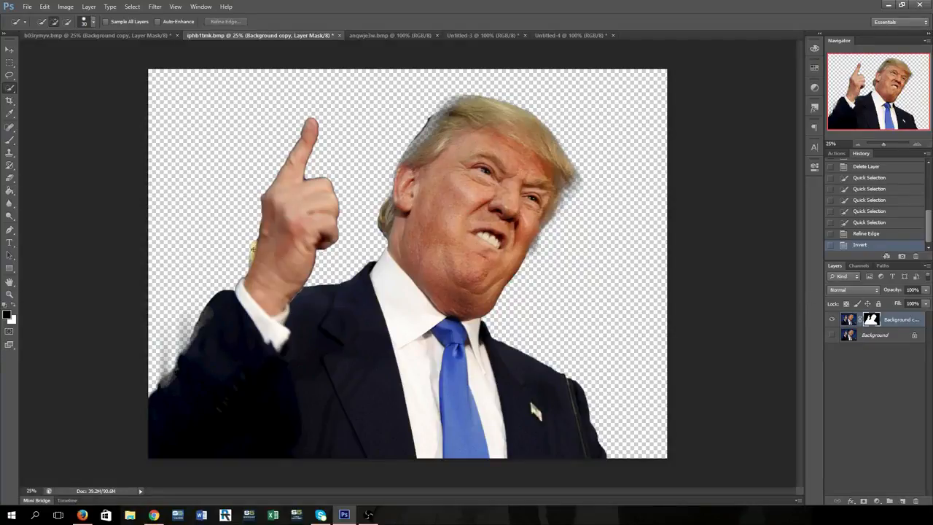
Step: Try painting black over Trump on the layer mask with a 400 px brush, and revert to the state before the stroke
left_click(10, 140)
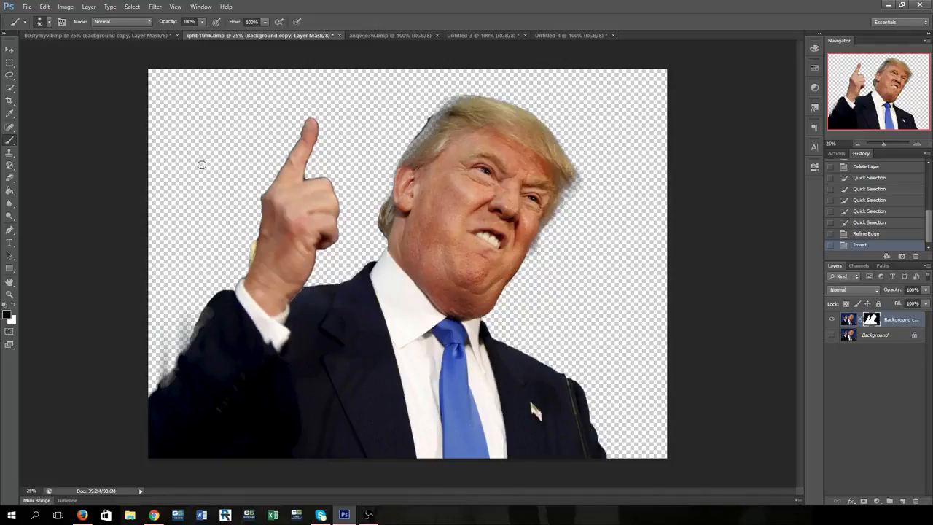
key("bracketright")
key("bracketright")
key("bracketright")
key("bracketright")
key("bracketright")
key("bracketright")
key("bracketright")
key("bracketright")
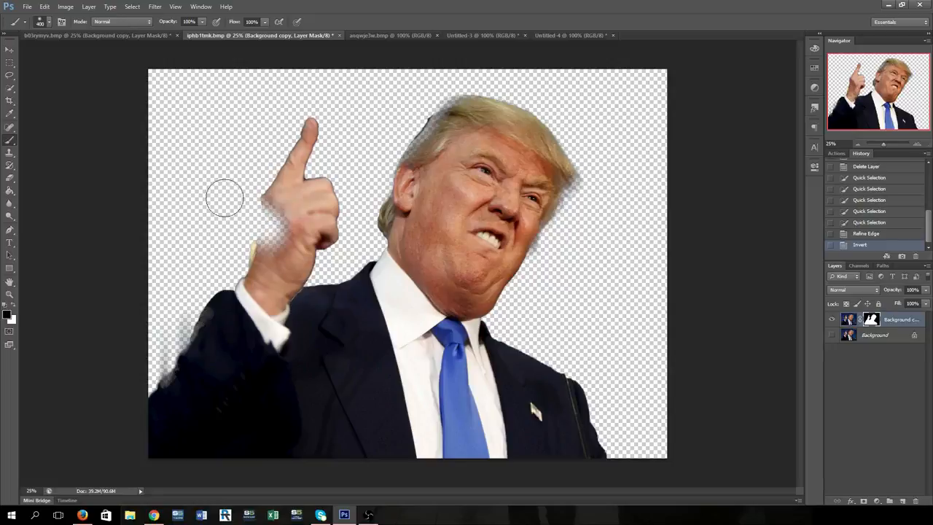
mouse_move(225, 198)
left_mouse_down()
mouse_move(312, 199)
mouse_move(332, 264)
mouse_move(614, 414)
mouse_move(605, 461)
mouse_move(594, 480)
mouse_move(555, 415)
mouse_move(599, 145)
mouse_move(374, 177)
mouse_move(288, 202)
mouse_move(252, 291)
left_mouse_up()
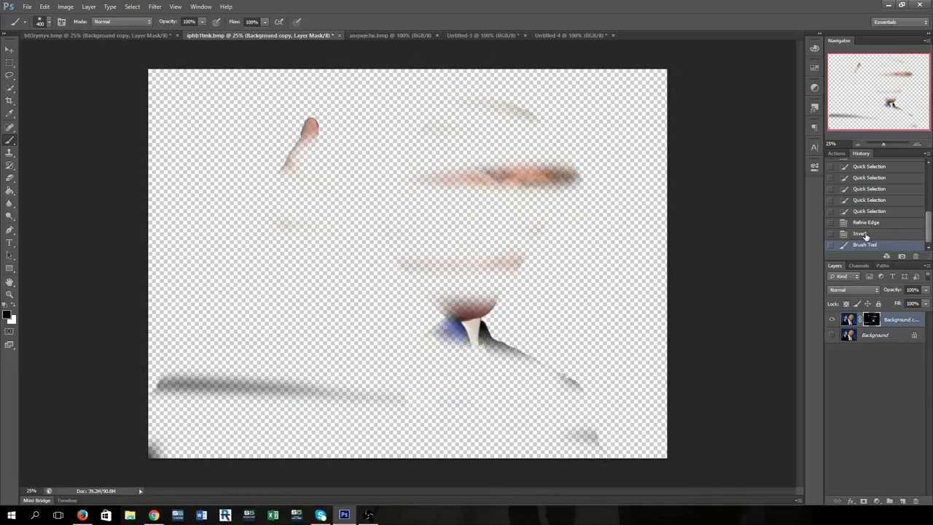
left_click(863, 234)
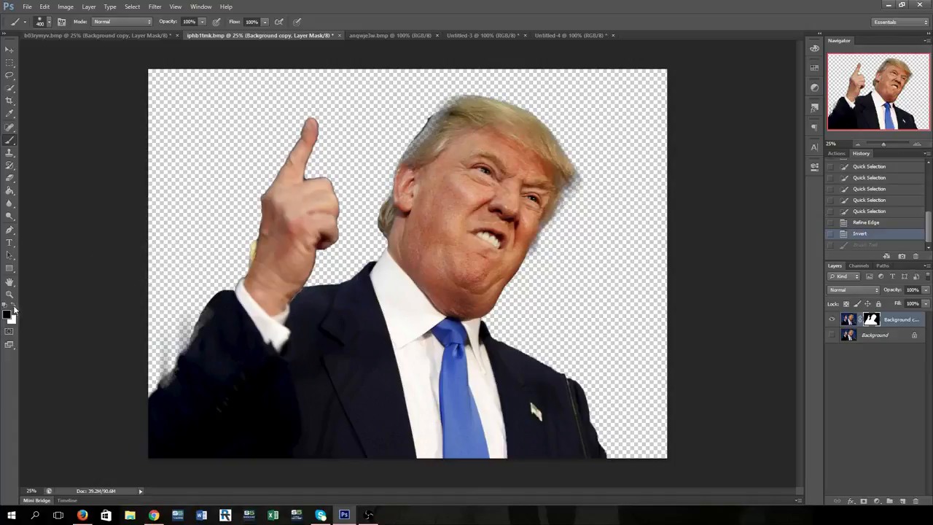
Step: Try painting white on the layer mask around the raised hand, undo the stroke and return the foreground color to black
key("x")
mouse_move(247, 235)
left_mouse_down()
mouse_move(250, 210)
mouse_move(208, 260)
mouse_move(235, 293)
mouse_move(115, 371)
mouse_move(250, 146)
mouse_move(343, 190)
mouse_move(72, 148)
left_mouse_up()
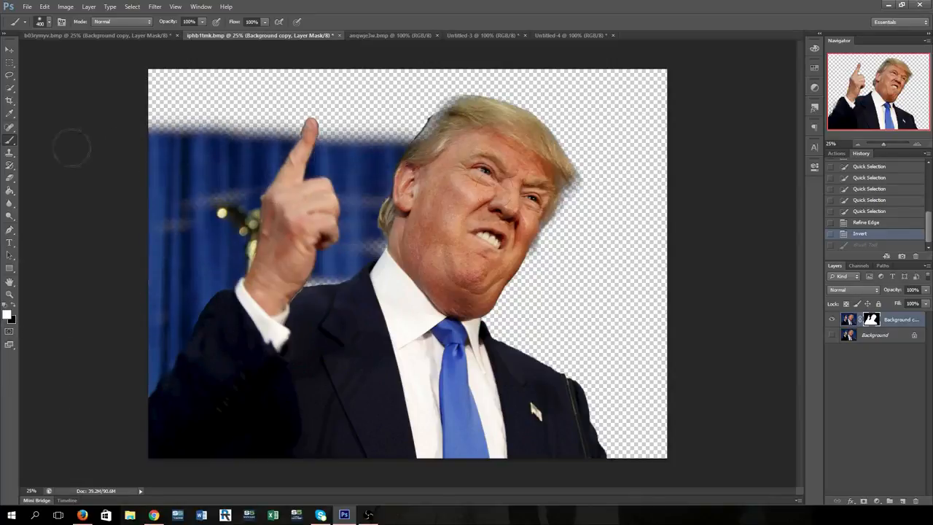
key("ctrl+z")
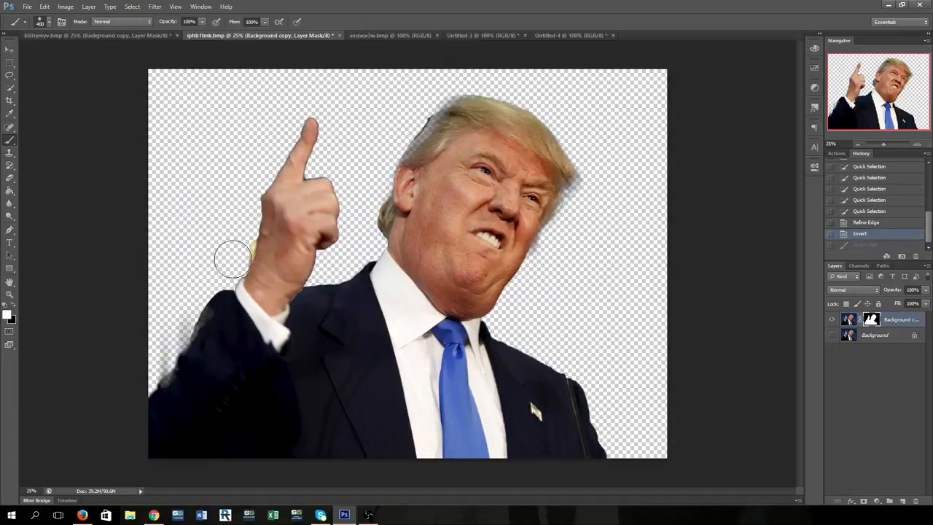
key("x")
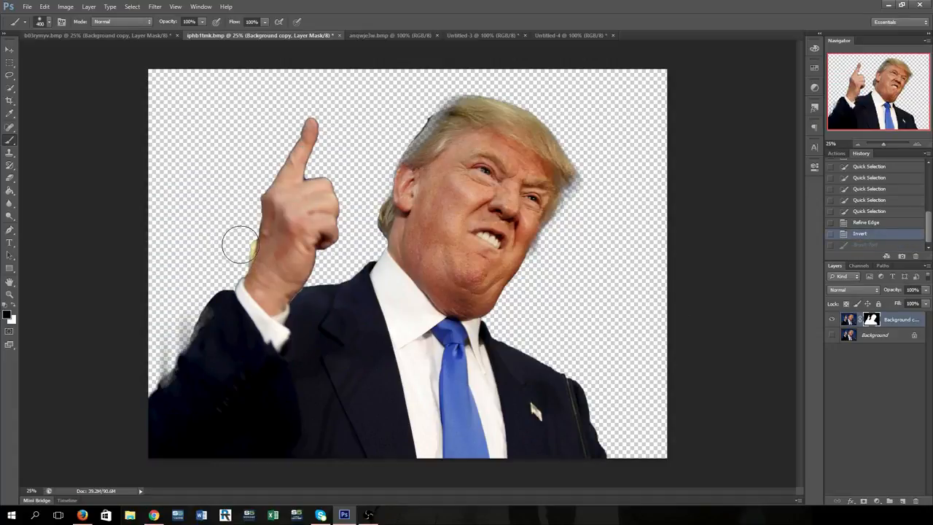
Step: Mask out the yellow background remnant beside the raised wrist by painting black with a much smaller brush
key("bracketleft")
key("bracketleft")
key("bracketleft")
key("bracketleft")
key("bracketleft")
key("bracketleft")
key("bracketleft")
left_click_drag(253, 243, 248, 261)
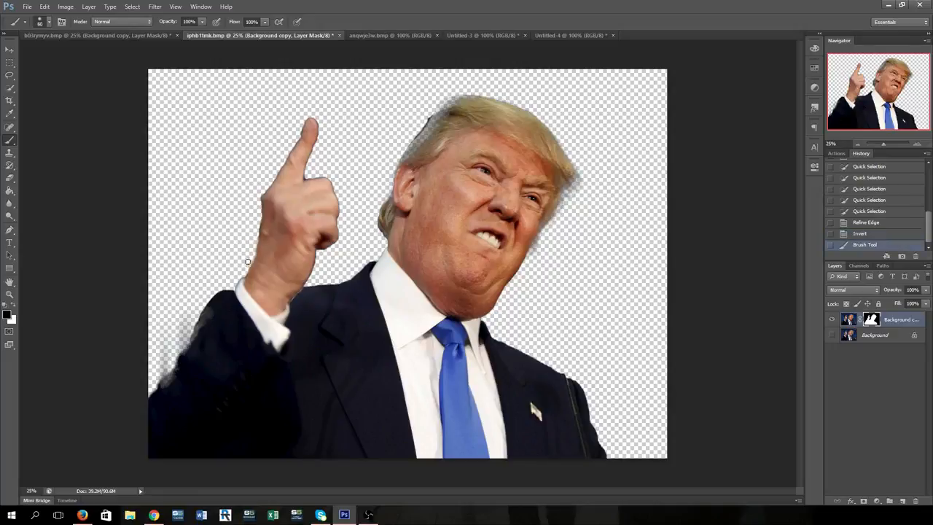
left_click(238, 274)
Step: Restore the faded areas of the raised jacket sleeve by painting white on the mask with a 125 px brush
key("x")
key("bracketright")
key("bracketright")
key("bracketright")
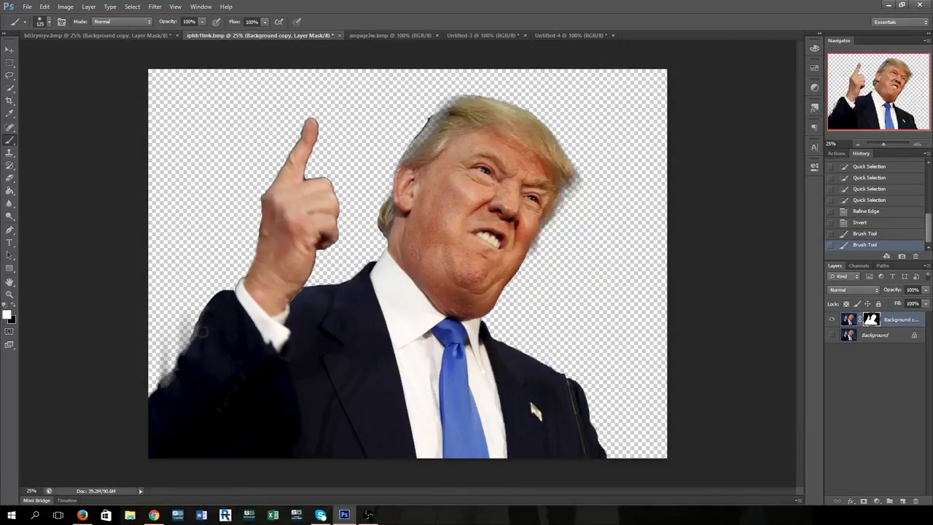
mouse_move(207, 326)
left_mouse_down()
mouse_move(183, 390)
mouse_move(196, 360)
mouse_move(180, 378)
mouse_move(204, 399)
mouse_move(232, 403)
left_mouse_up()
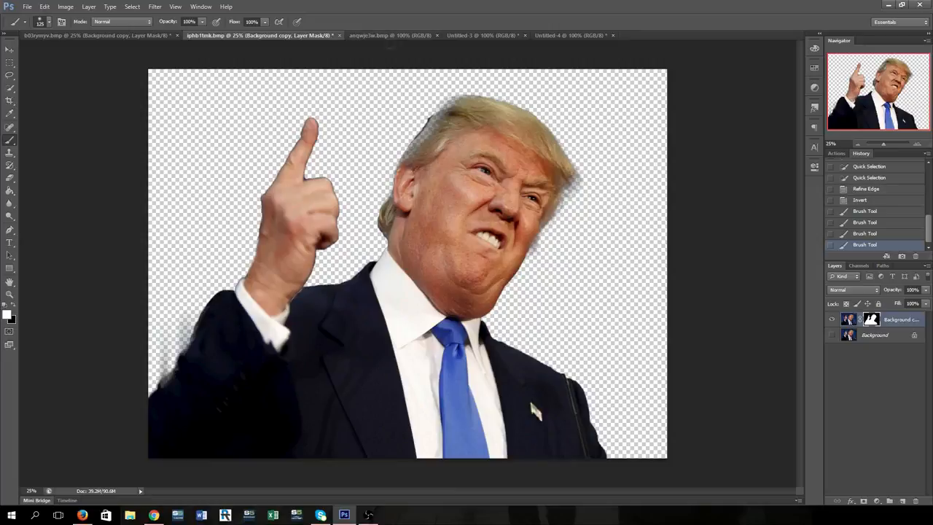
Step: Switch to the blank Untitled-4 document
left_click(27, 6)
left_click(578, 35)
left_click(577, 35)
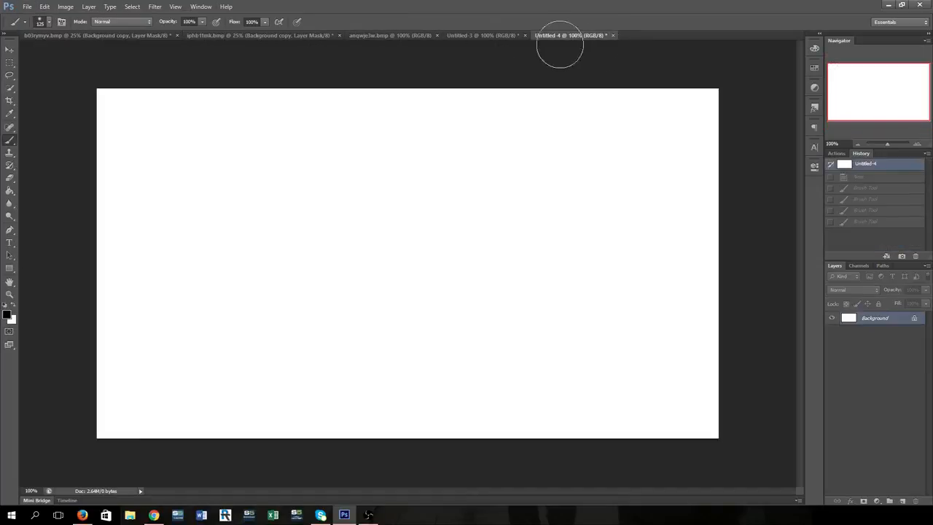
Step: Float the Untitled-4 document in its own window and copy the masked Trump layer into it
left_click_drag(580, 36, 274, 118)
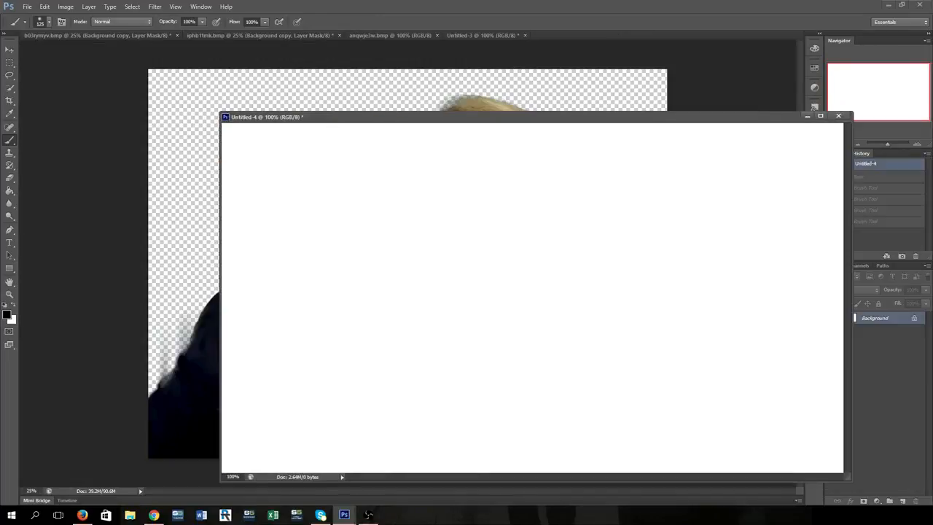
left_click(10, 49)
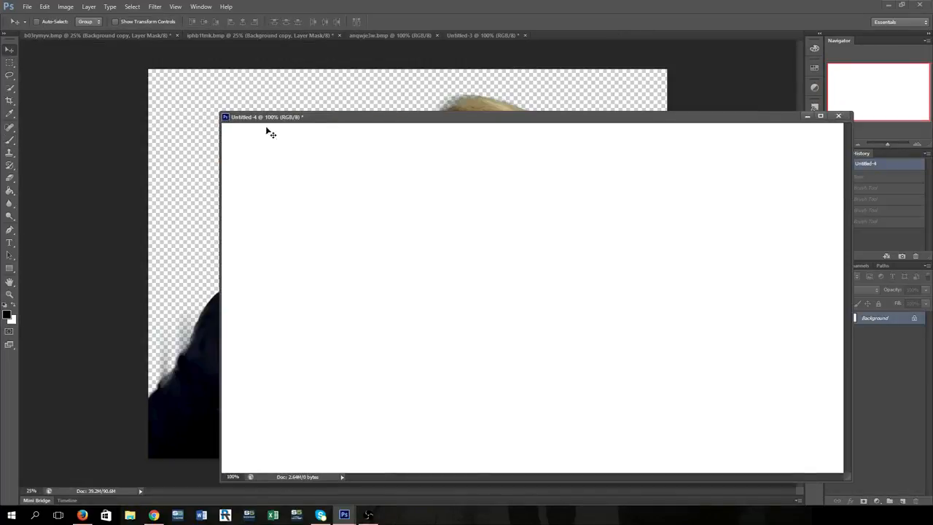
left_click_drag(277, 118, 98, 206)
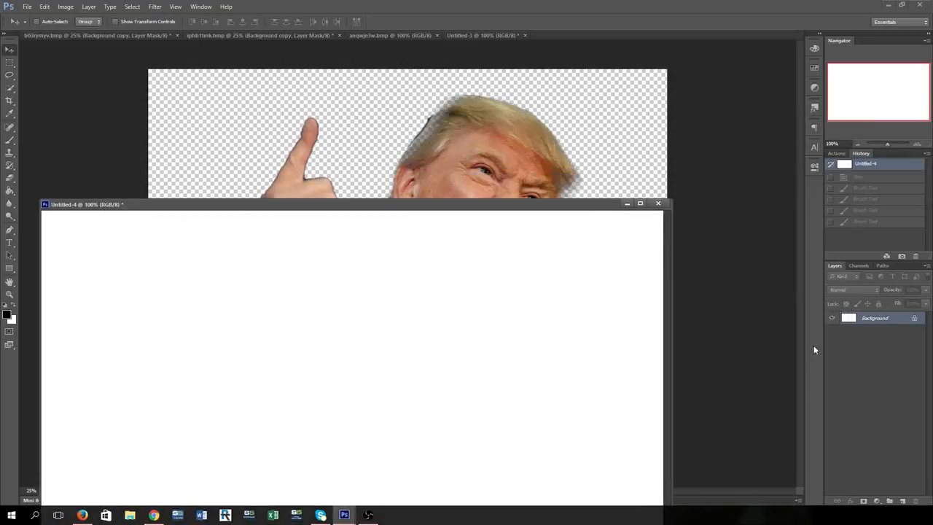
left_click(471, 139)
left_click_drag(486, 149, 252, 310)
Step: Copy the masked Hillary layer from b03rymyv.bmp into Untitled-4 and dock the floating document again
left_click_drag(254, 204, 449, 89)
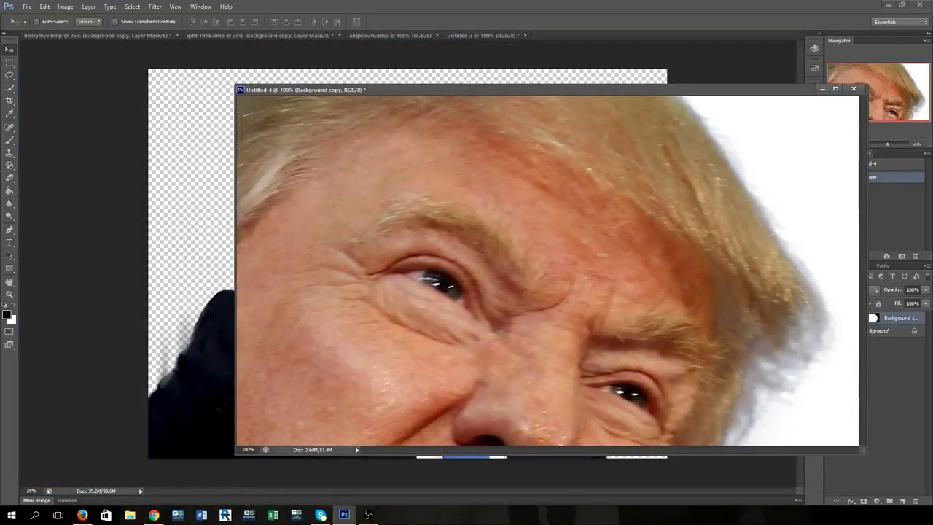
left_click(78, 35)
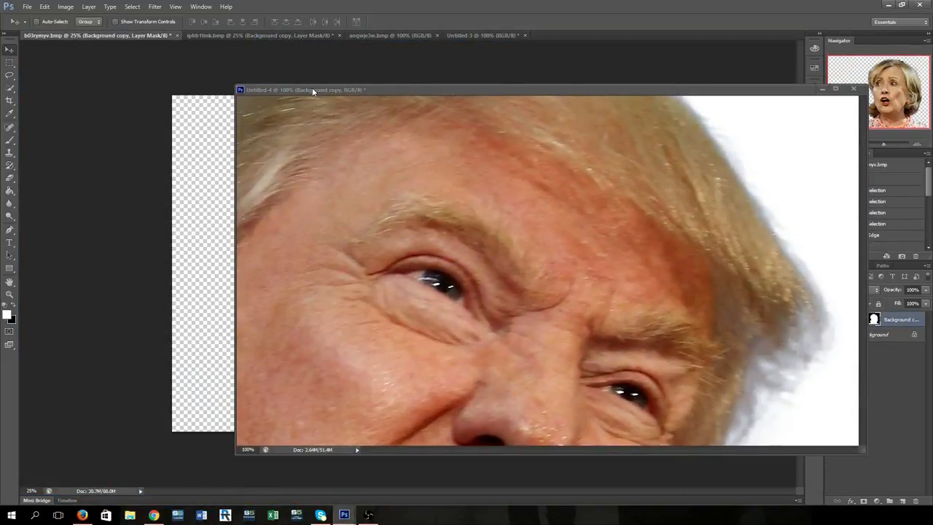
left_click_drag(313, 89, 409, 189)
left_click(430, 119)
left_click_drag(522, 257, 523, 256)
left_click_drag(526, 127, 526, 35)
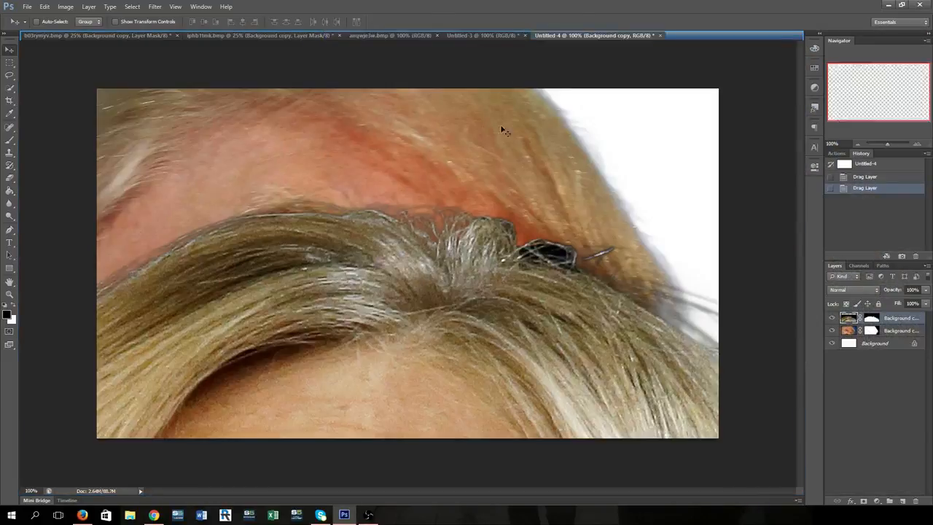
Step: Hide the Hillary layer in Untitled-4 and shift the oversized Trump layer right and down with Free Transform
left_click(832, 319)
left_click(893, 331)
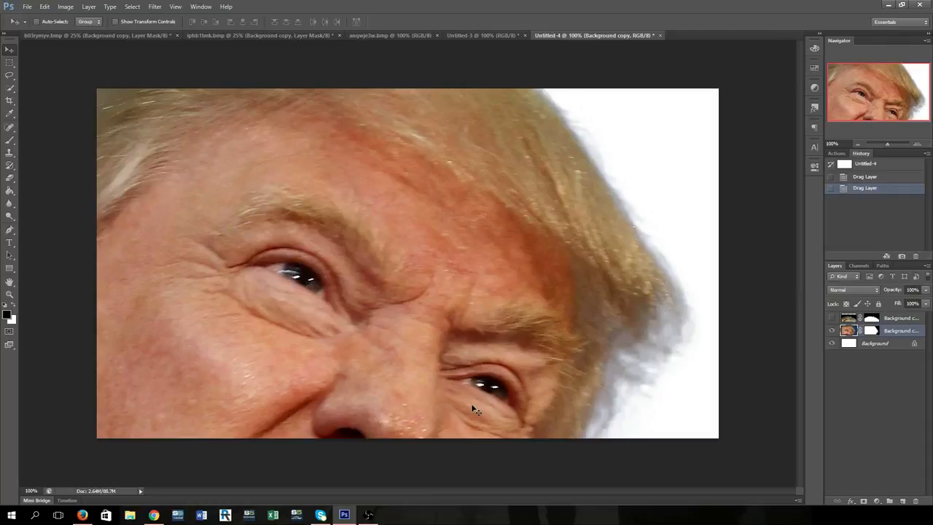
key("ctrl+t")
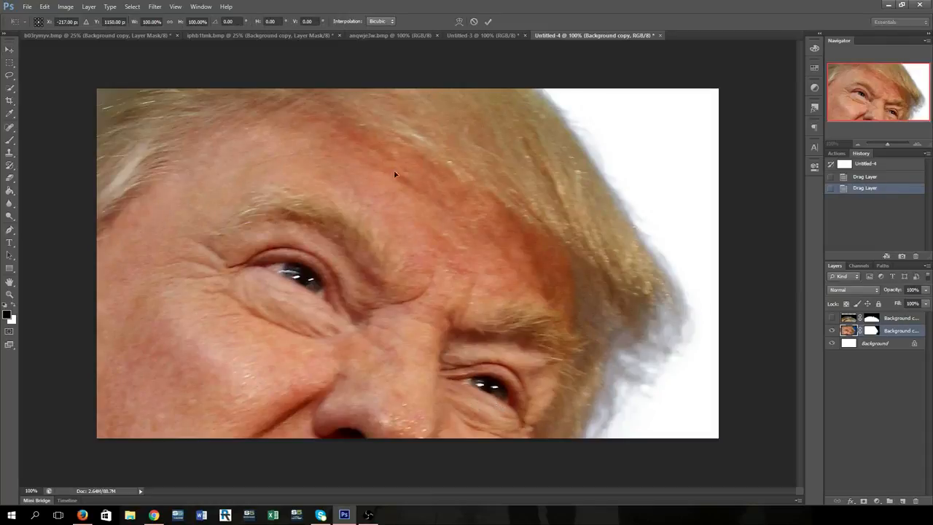
left_click_drag(379, 173, 565, 316)
left_click_drag(255, 191, 531, 382)
left_click_drag(94, 314, 384, 220)
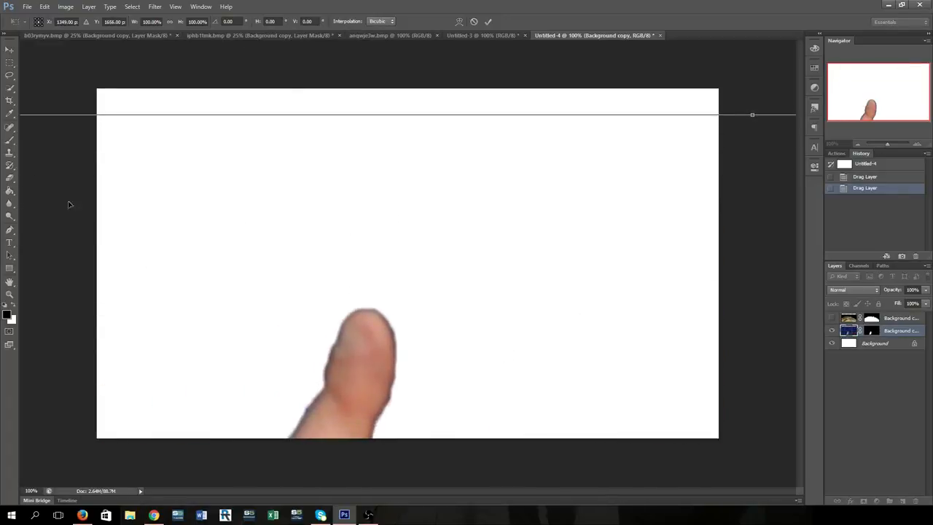
left_click_drag(69, 204, 389, 198)
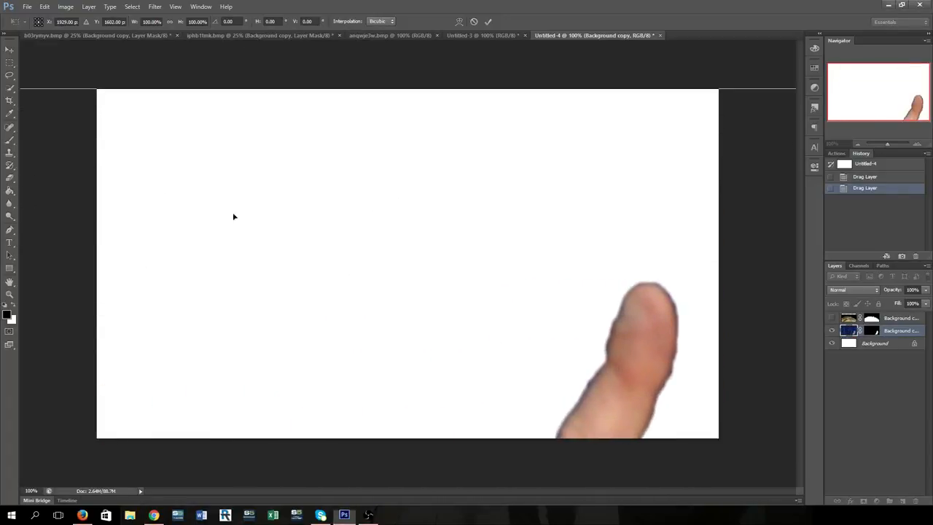
key("Return")
Step: Scale the Trump layer down to about 28% and place the portrait on the left half of the canvas
left_click(44, 6)
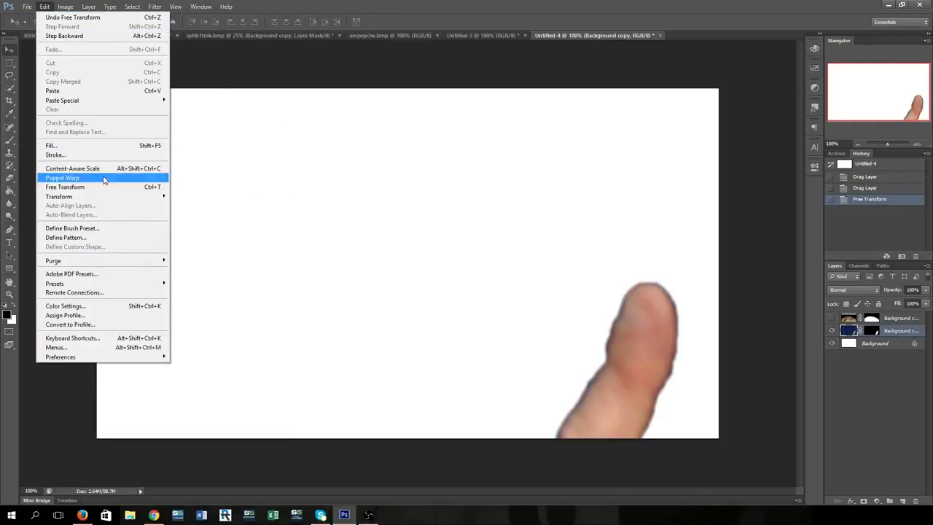
left_click(105, 187)
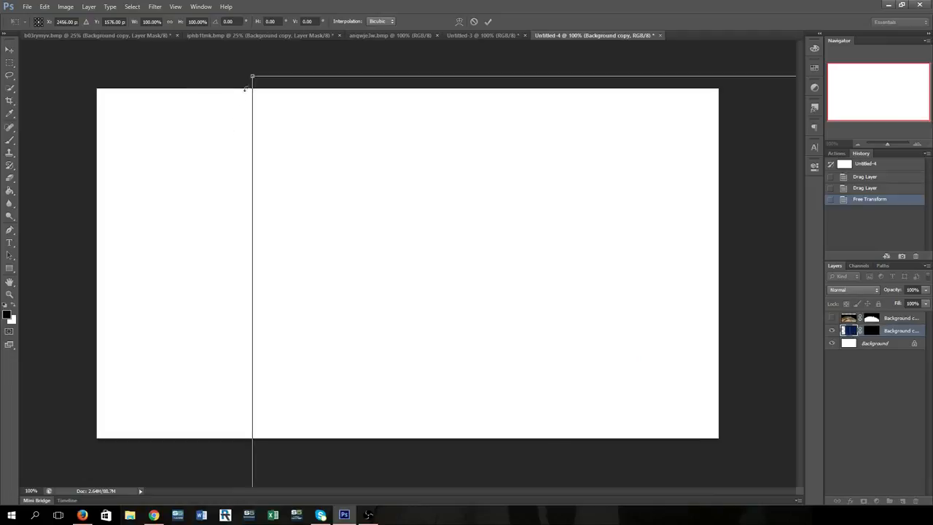
left_click_drag(252, 75, 503, 285)
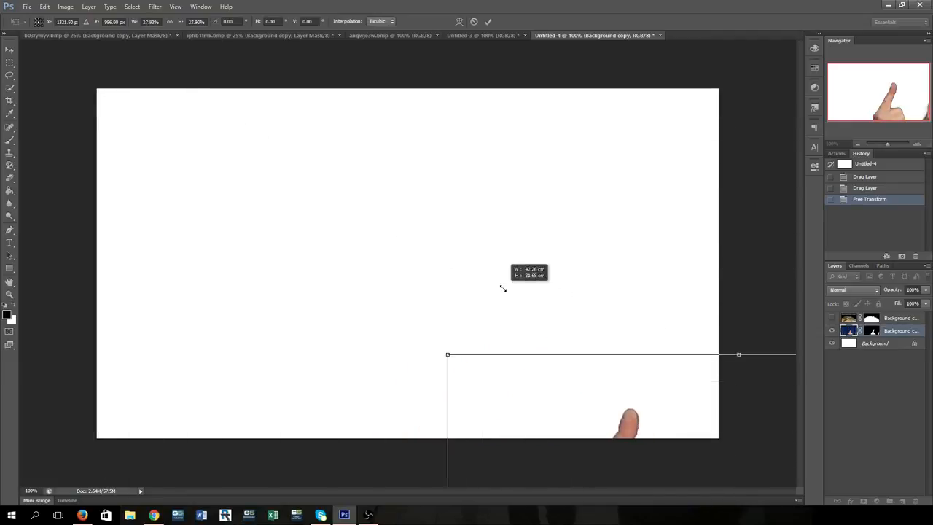
left_click_drag(595, 438, 258, 358)
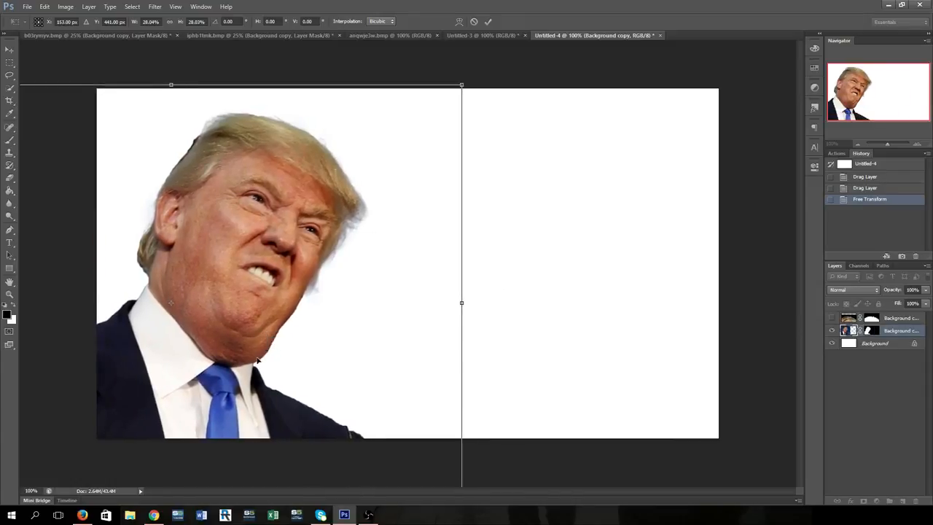
key("Return")
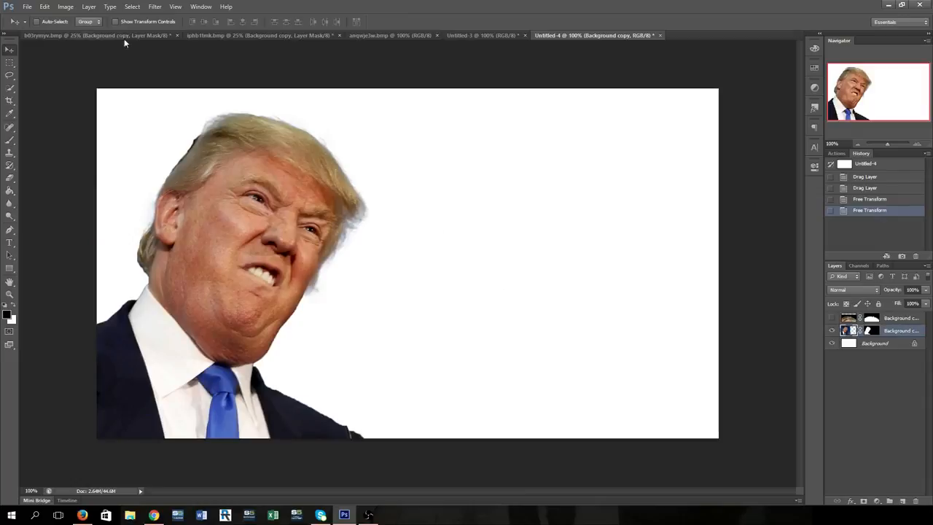
left_click(207, 34)
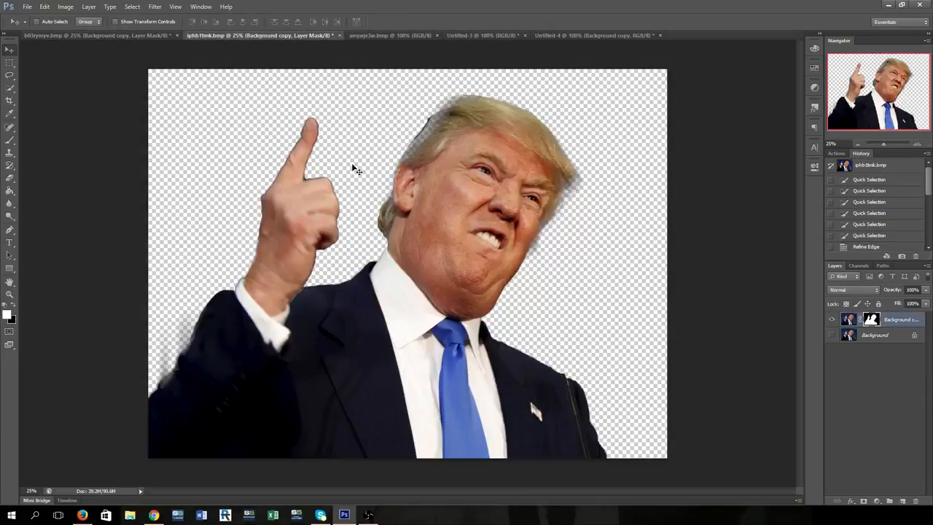
left_click(140, 35)
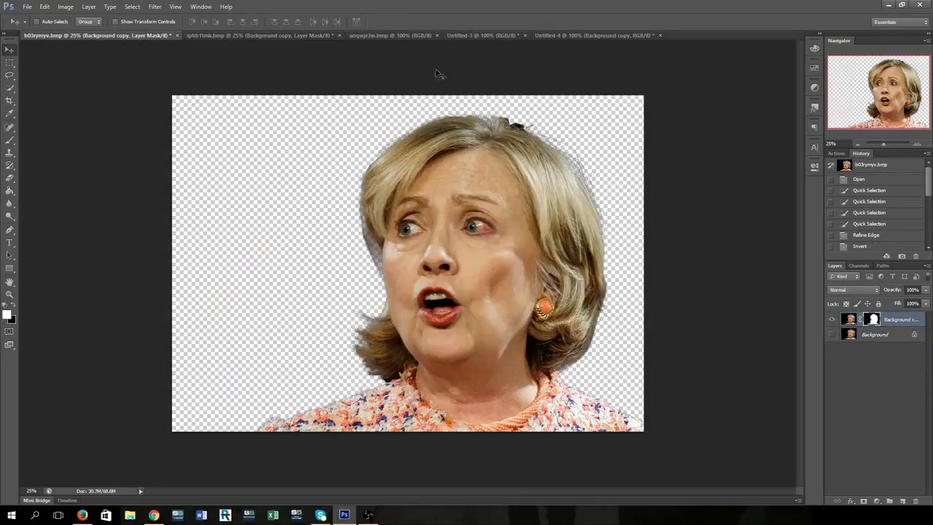
left_click(591, 36)
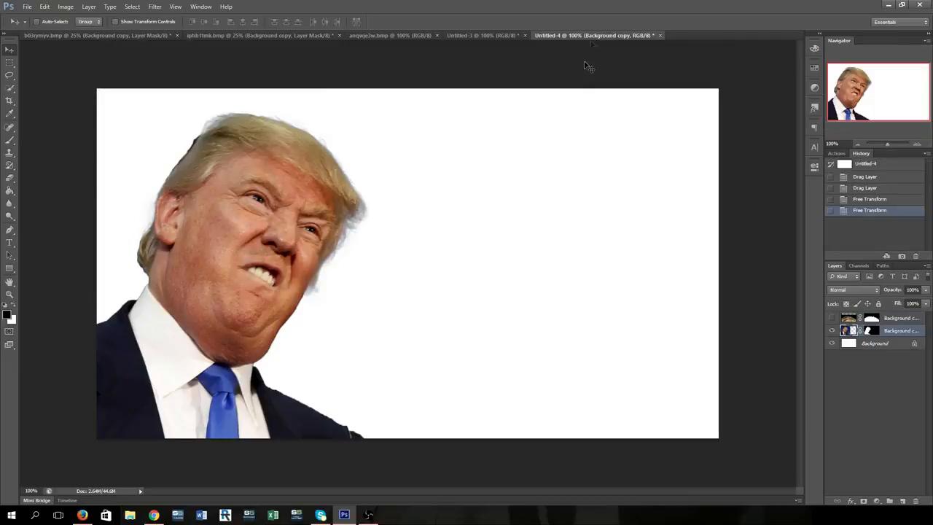
Step: Show the Hillary layer, scale it down with Free Transform and place the portrait on the right half of the canvas
left_click(833, 318)
left_click(913, 321)
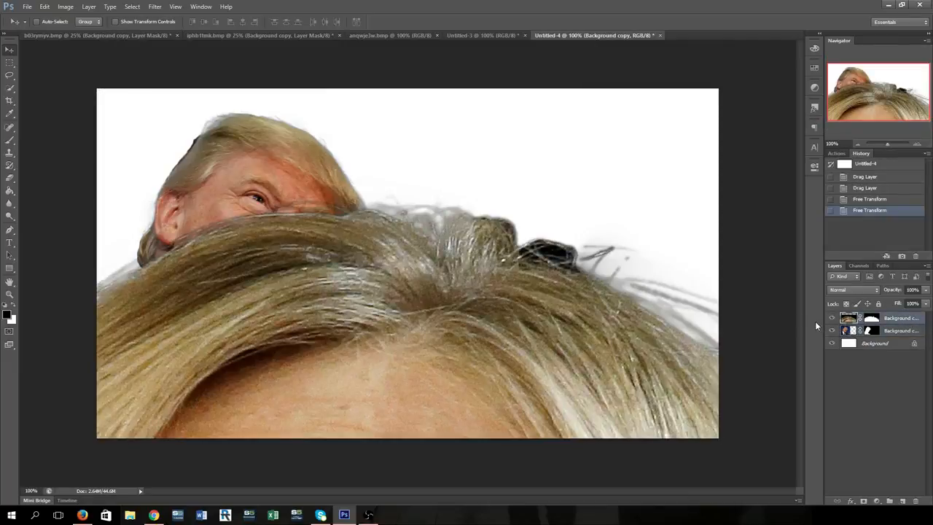
key("ctrl+t")
left_click_drag(251, 273, 612, 259)
left_click_drag(140, 235, 511, 206)
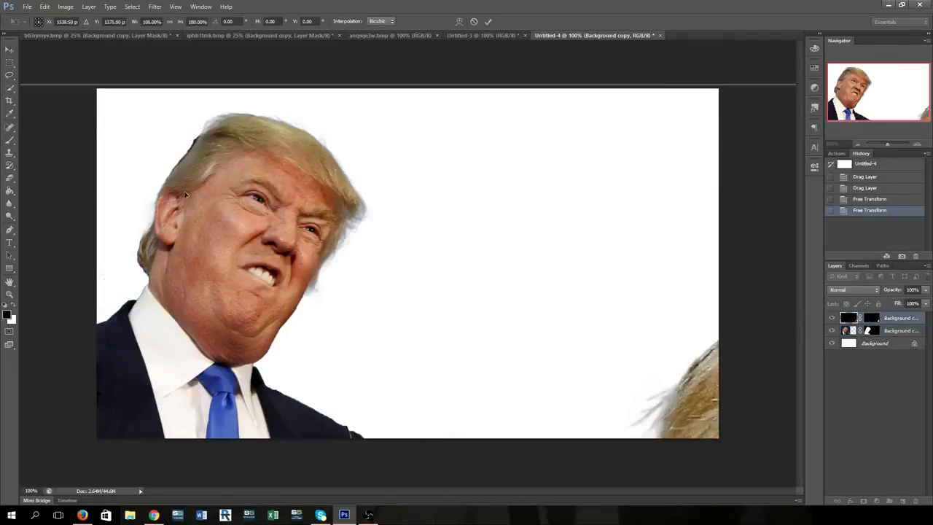
left_click_drag(185, 195, 587, 267)
left_click_drag(307, 157, 658, 360)
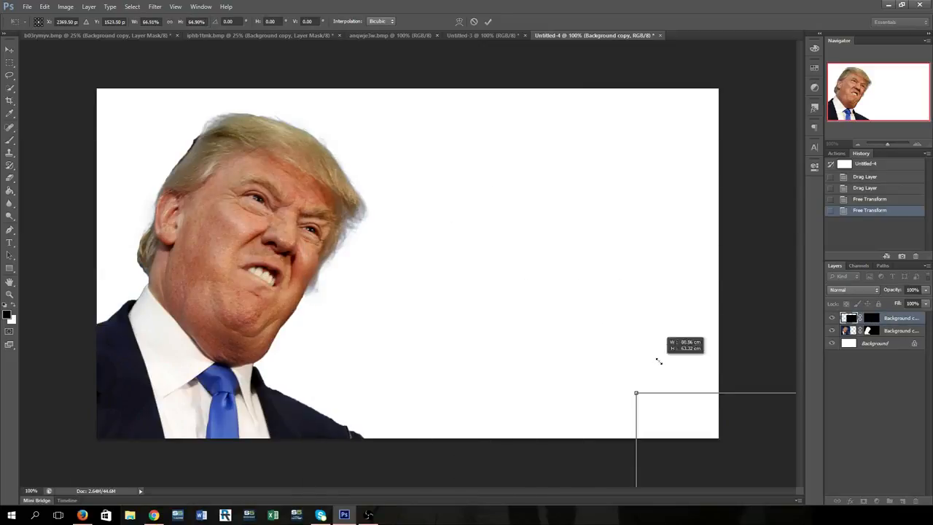
left_click_drag(713, 445, 208, 130)
left_click_drag(133, 78, 556, 315)
left_click_drag(591, 407, 384, 180)
key("Return")
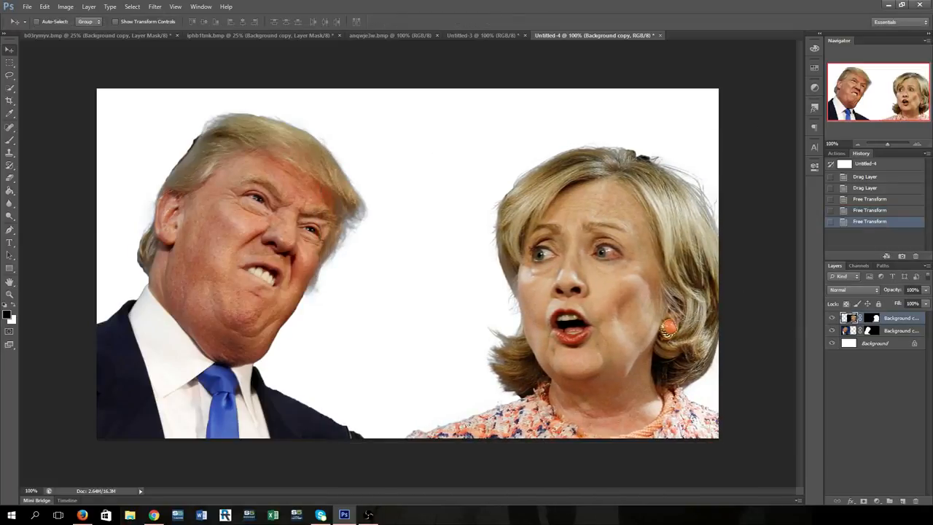
Step: Nudge the Trump layer slightly down and toward the center of the canvas
left_click(884, 333)
left_click_drag(221, 210, 248, 247)
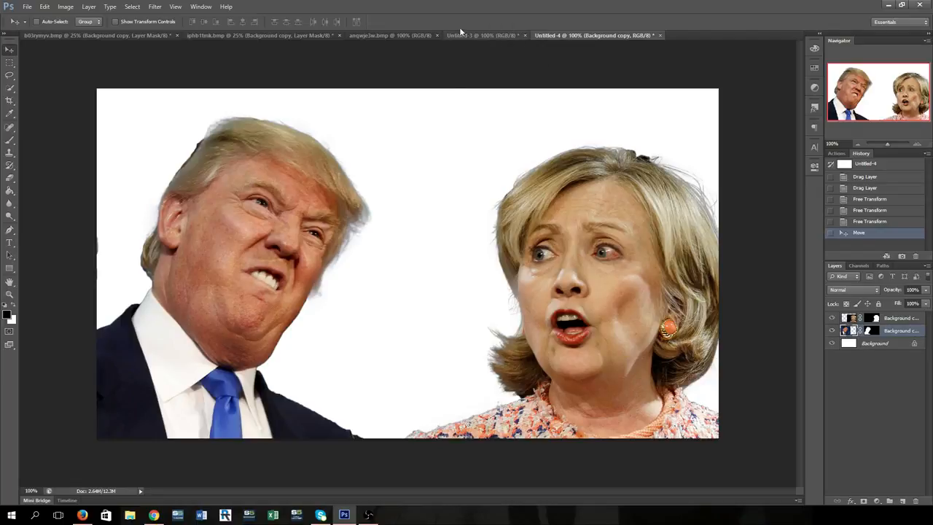
Step: Float the American flag image in its own window and bring up Untitled-4 behind it
left_click(133, 35)
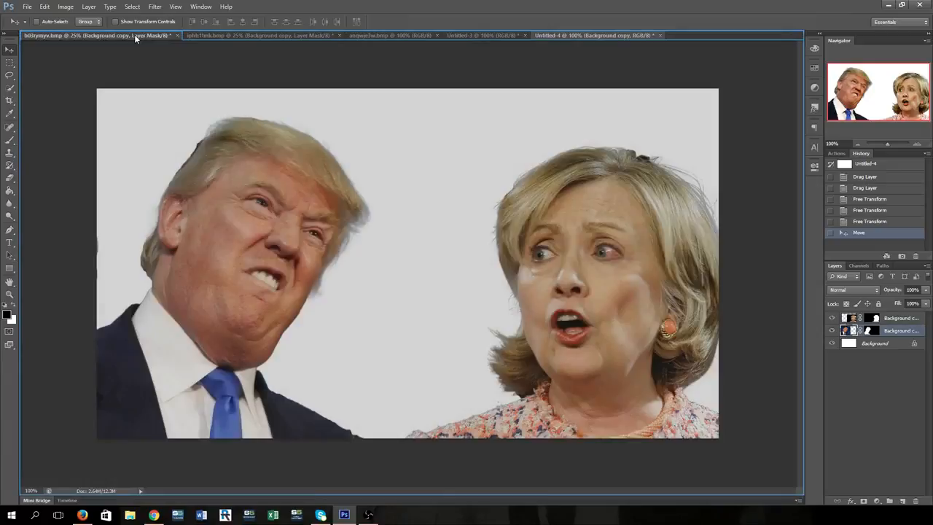
left_click_drag(134, 36, 137, 36)
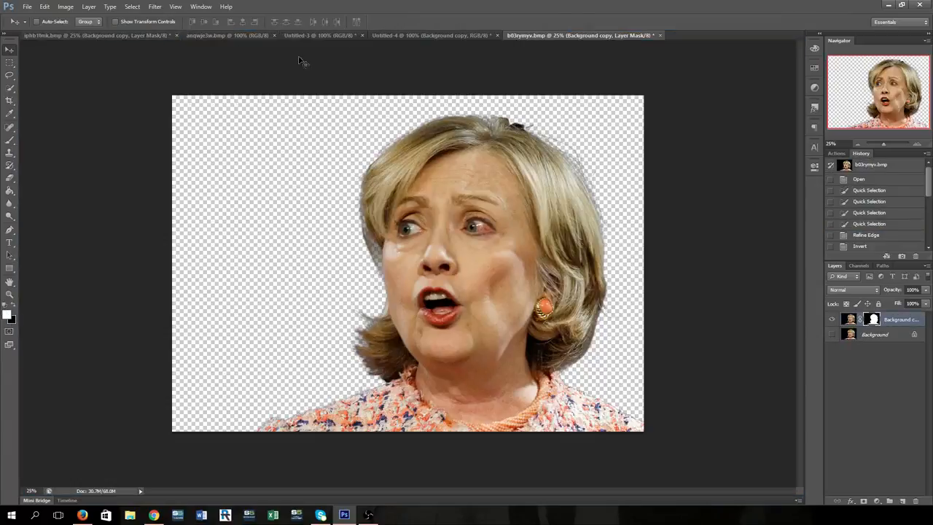
left_click(257, 36)
left_click(336, 36)
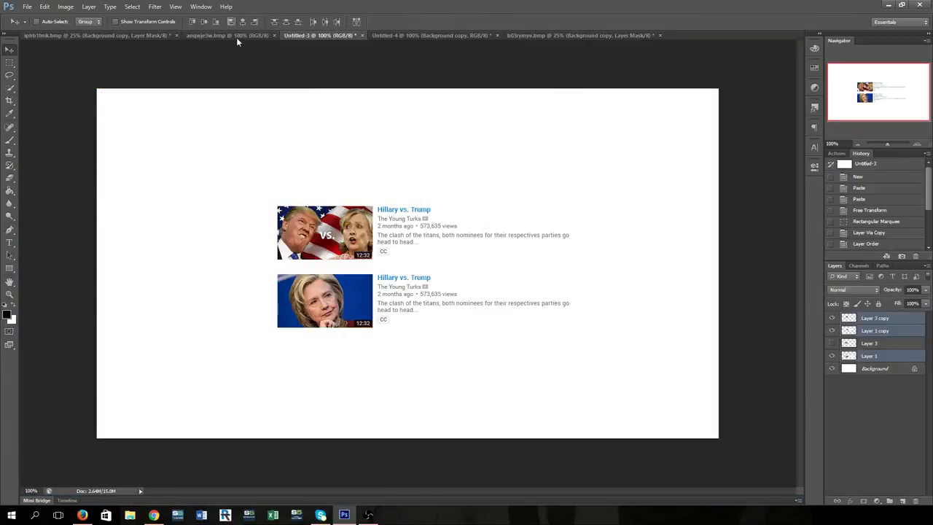
left_click(236, 34)
left_click_drag(226, 35, 529, 133)
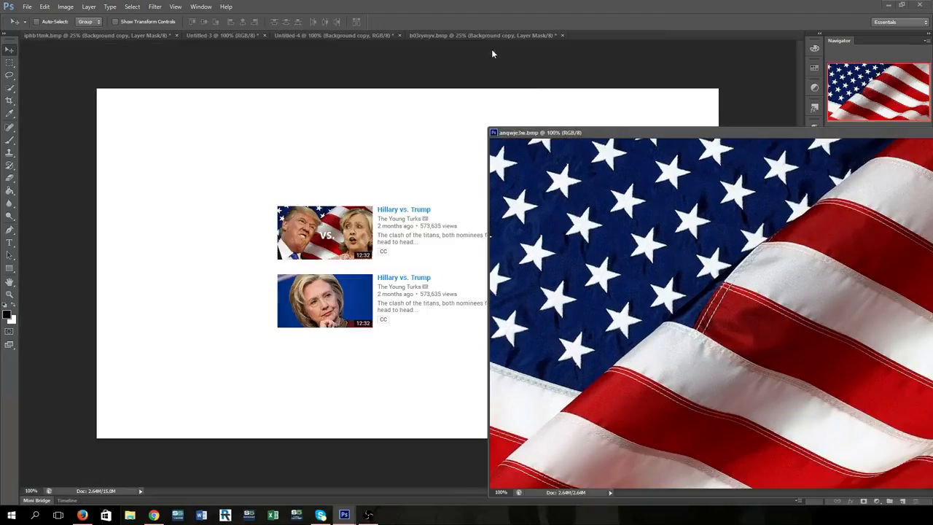
left_click(491, 35)
left_click(372, 35)
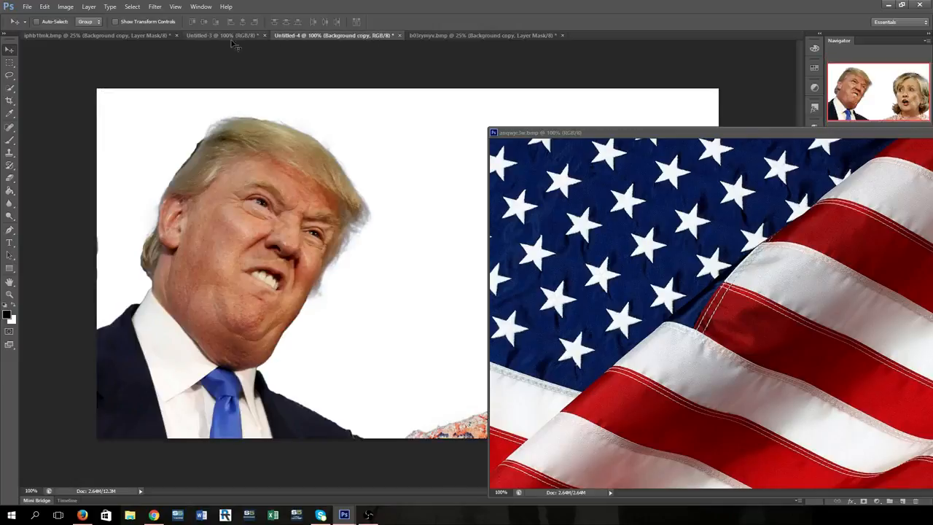
Step: Copy the flag image into Untitled-4 as a new layer and dock the flag document again
left_click_drag(240, 199, 216, 132)
left_click_drag(339, 129, 626, 272)
left_click_drag(611, 332, 458, 150)
left_click_drag(541, 270, 463, 39)
Step: Position the flag to fill the whole Untitled-4 canvas and place its layer beneath both portraits
left_click(463, 36)
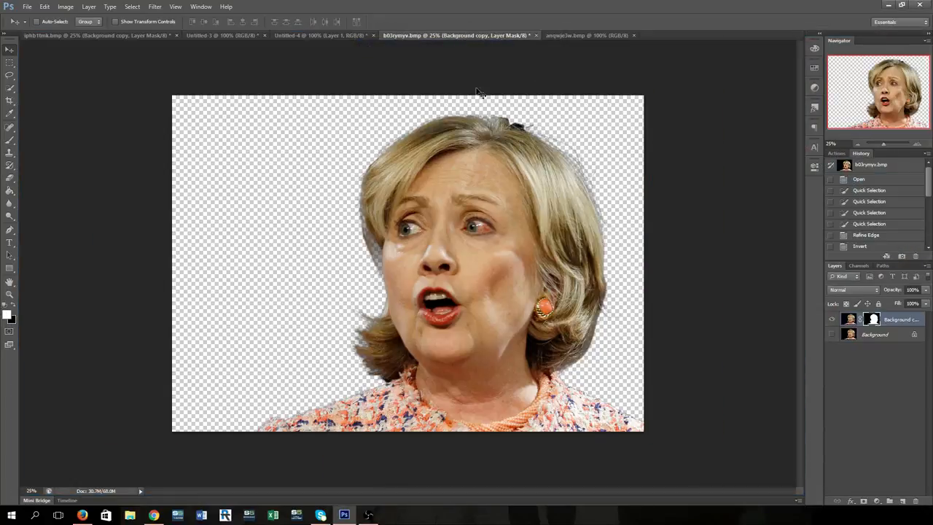
left_click(304, 33)
left_click_drag(436, 242, 316, 273)
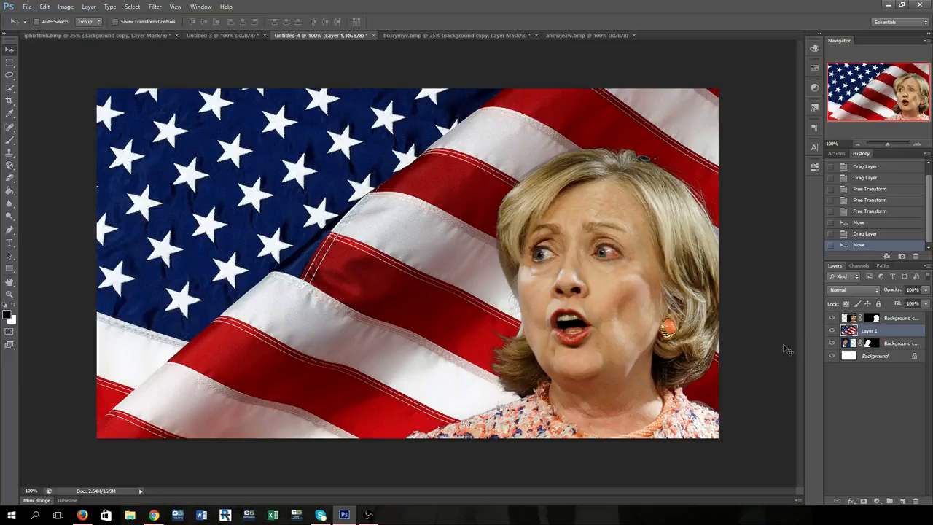
left_click_drag(867, 341, 867, 326)
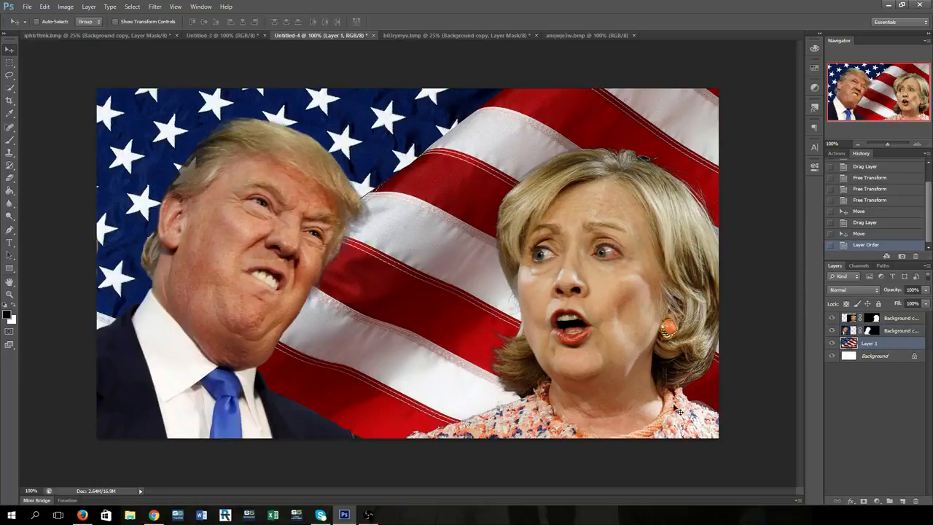
Step: Add white "VS." text in 72 pt bold Roboto over the flag between the portraits, above all other layers
left_click(10, 242)
left_click(897, 321)
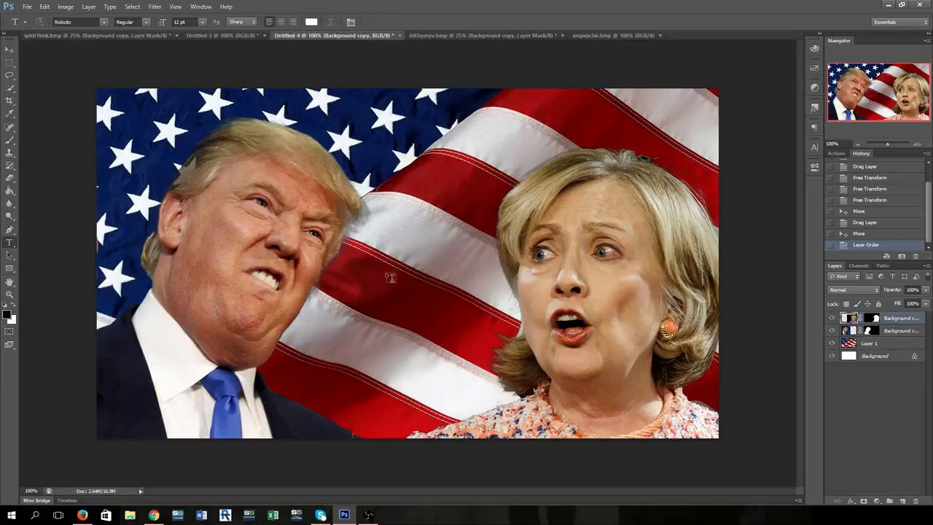
left_click(368, 252)
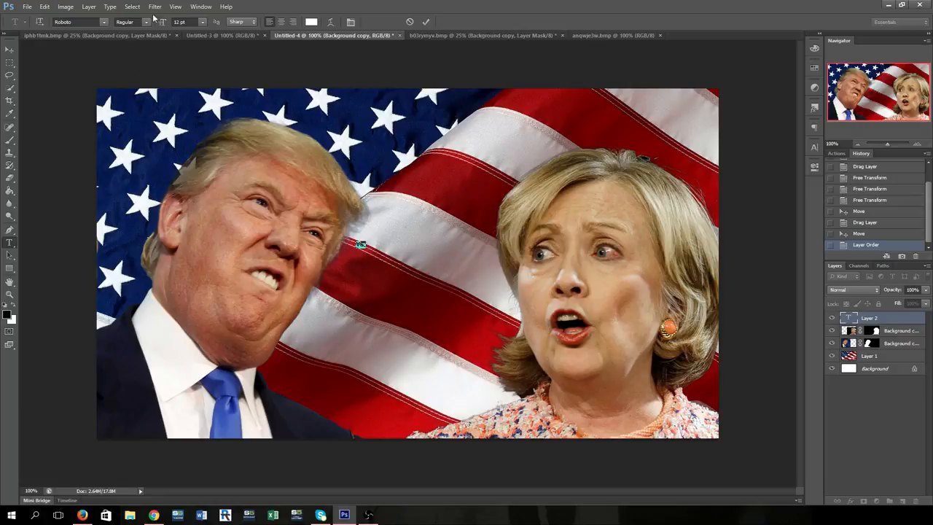
left_click(203, 22)
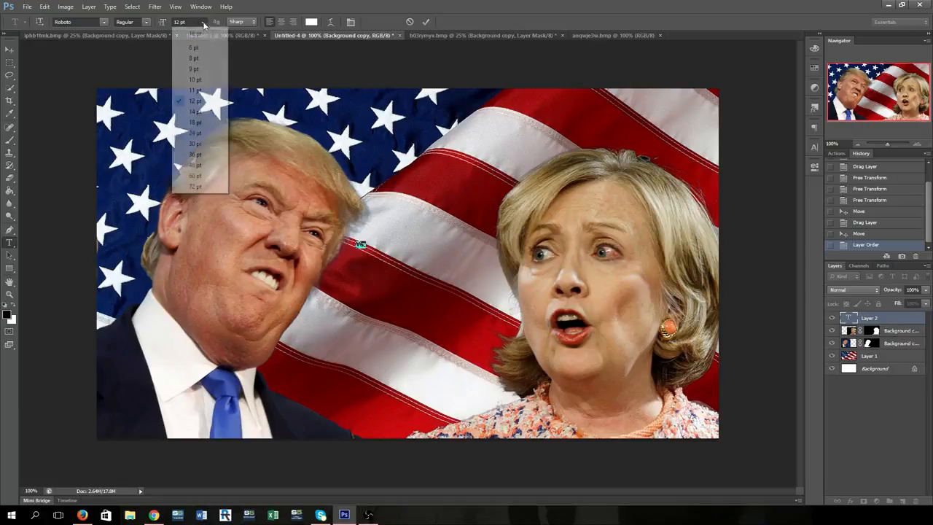
left_click(194, 187)
left_click(146, 22)
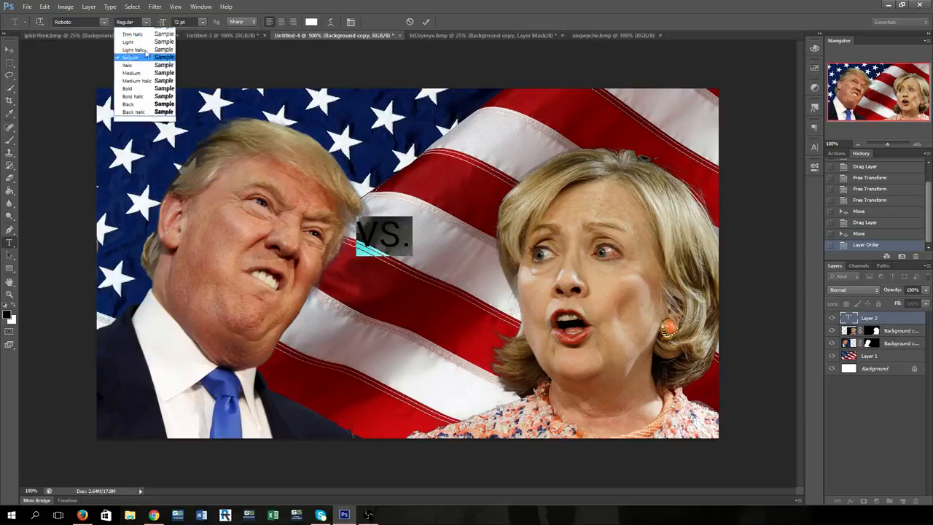
left_click(135, 96)
left_click(10, 51)
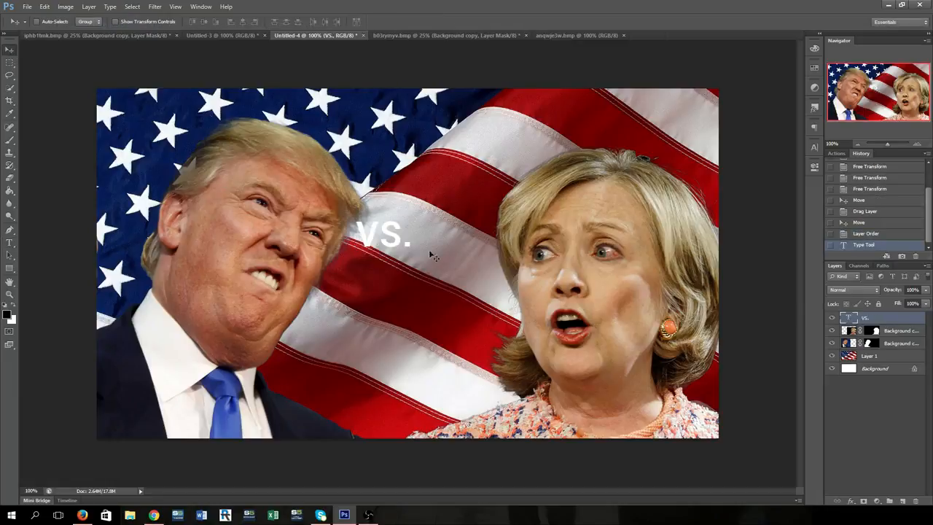
Step: Move the "VS." text toward the middle of the canvas and enlarge it to fill the gap between the two faces
left_click_drag(366, 265, 388, 287)
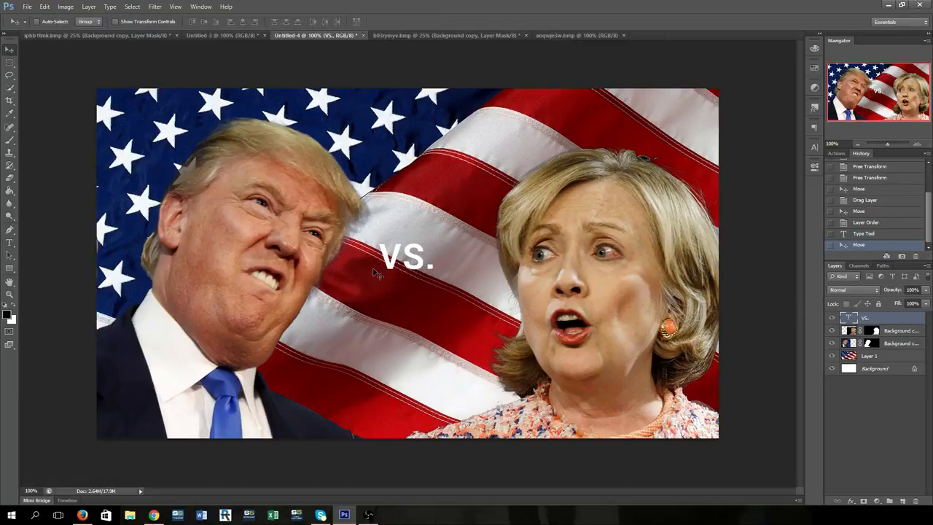
key("ctrl+t")
left_click_drag(438, 281, 454, 295)
key("Return")
Step: Shift the Trump portrait up and outward and the Hillary portrait slightly up, fine-tuning the "VS." text's position between them
left_click(888, 345)
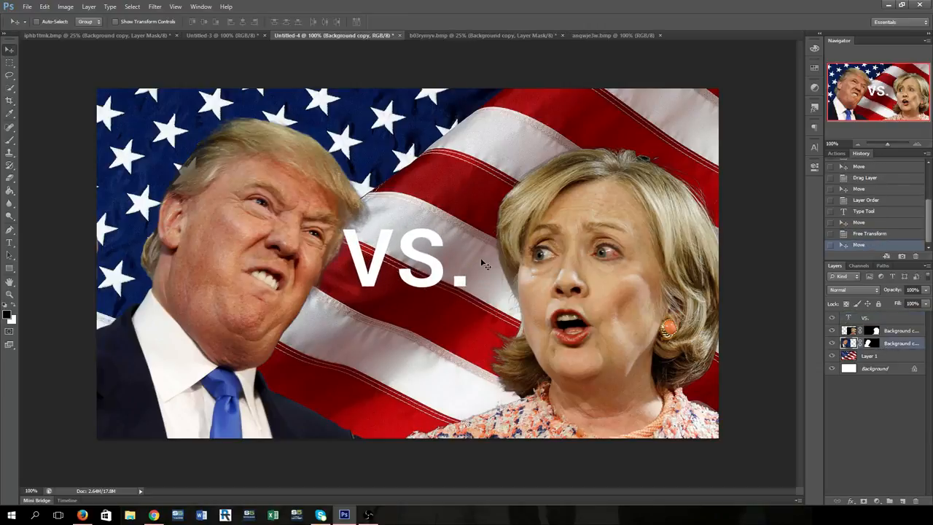
left_click_drag(303, 245, 295, 229)
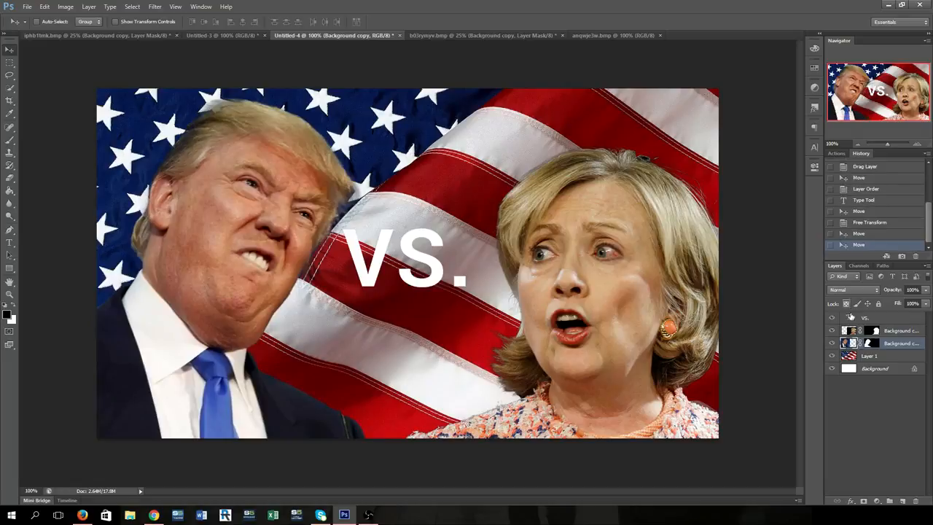
left_click(890, 331)
left_click_drag(635, 322, 634, 315)
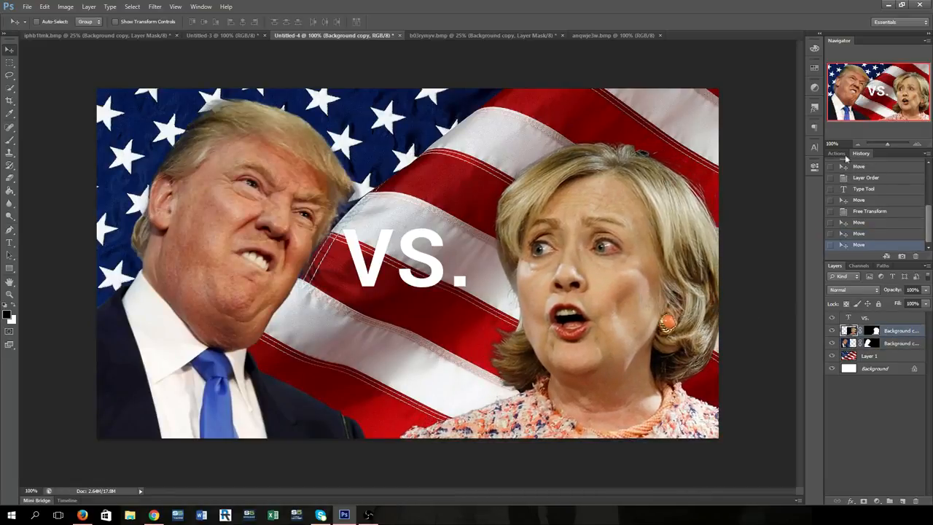
left_click(874, 318)
left_click_drag(471, 282, 473, 282)
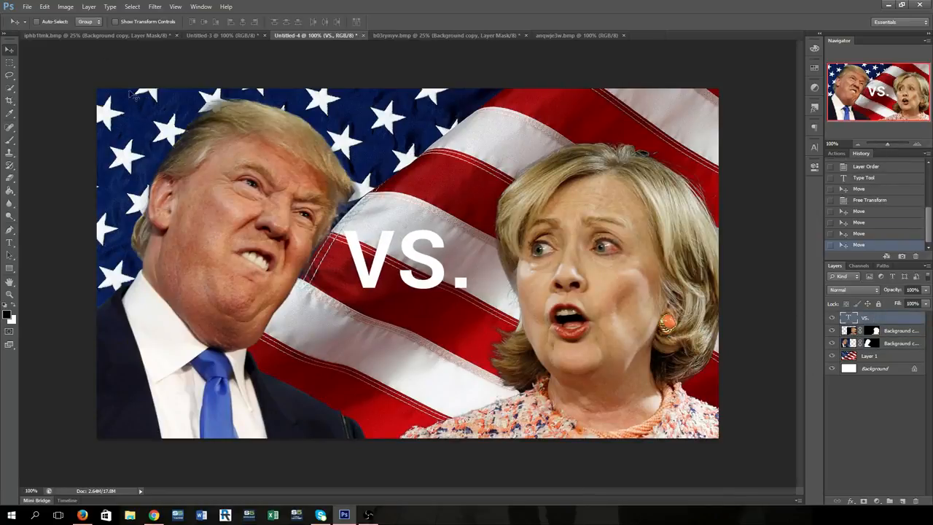
left_click(27, 7)
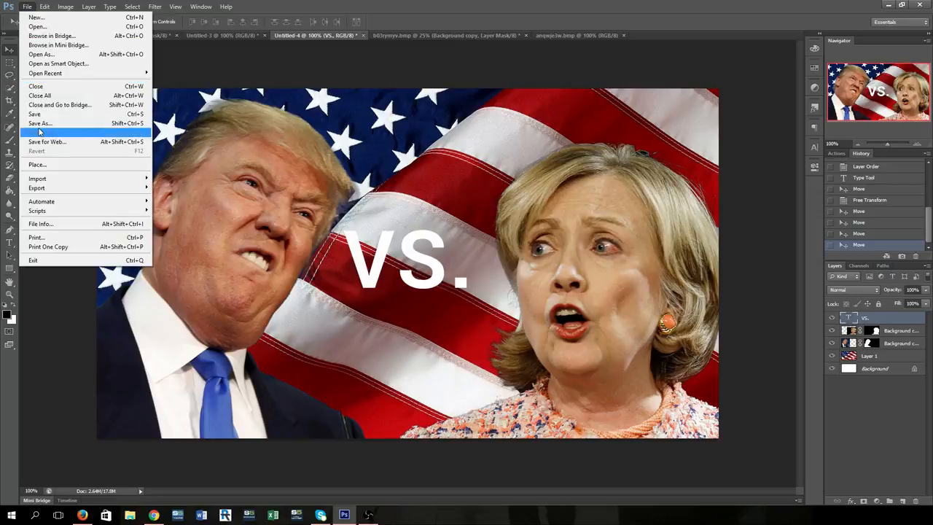
left_click(540, 5)
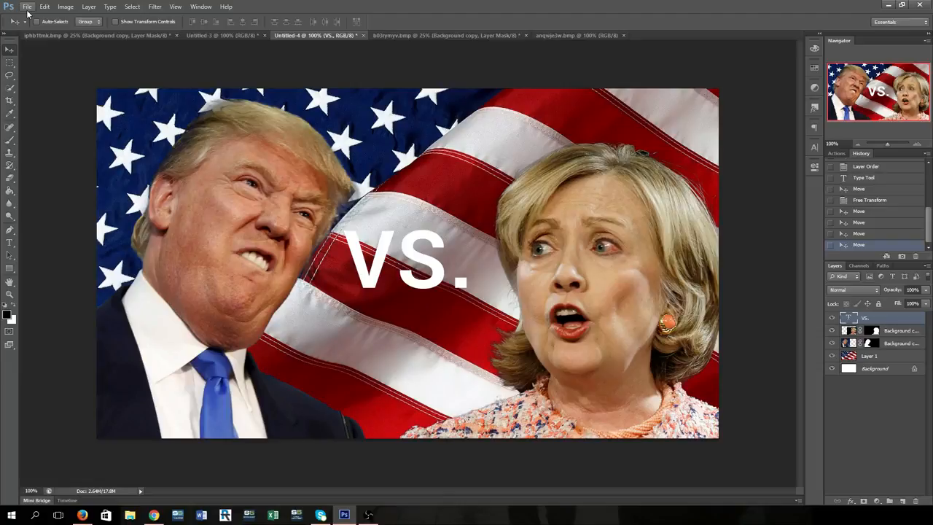
left_click(27, 7)
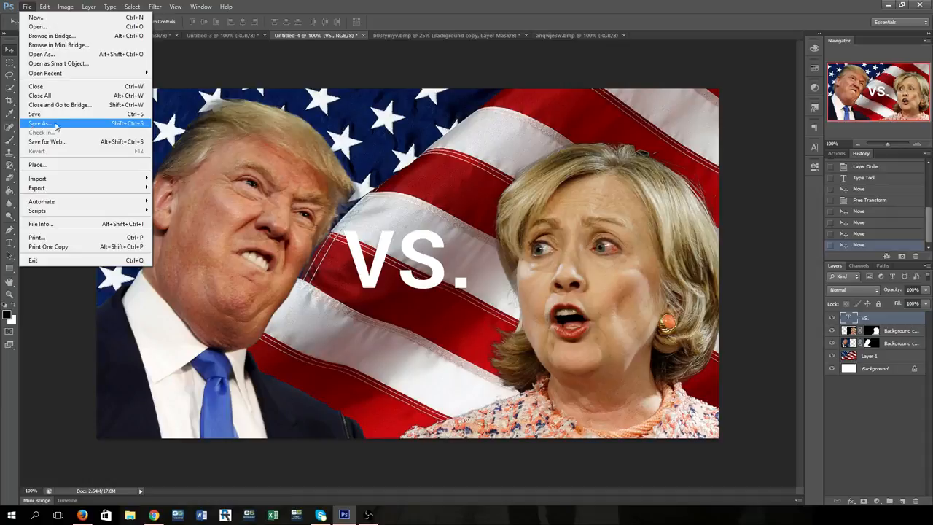
left_click(475, 4)
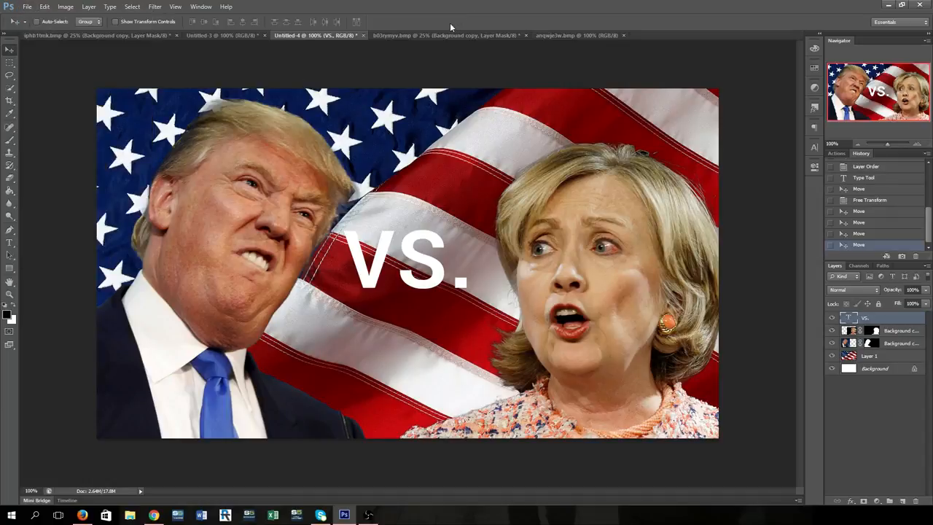
left_click(27, 7)
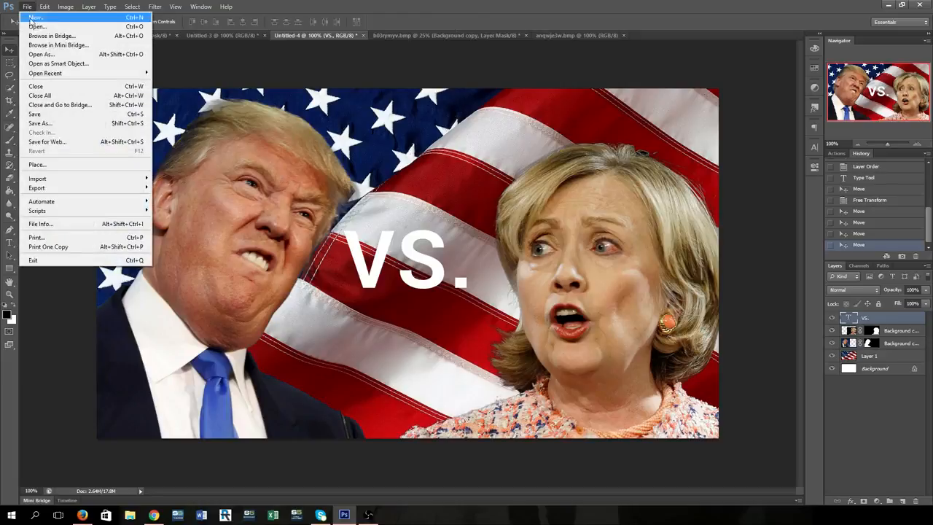